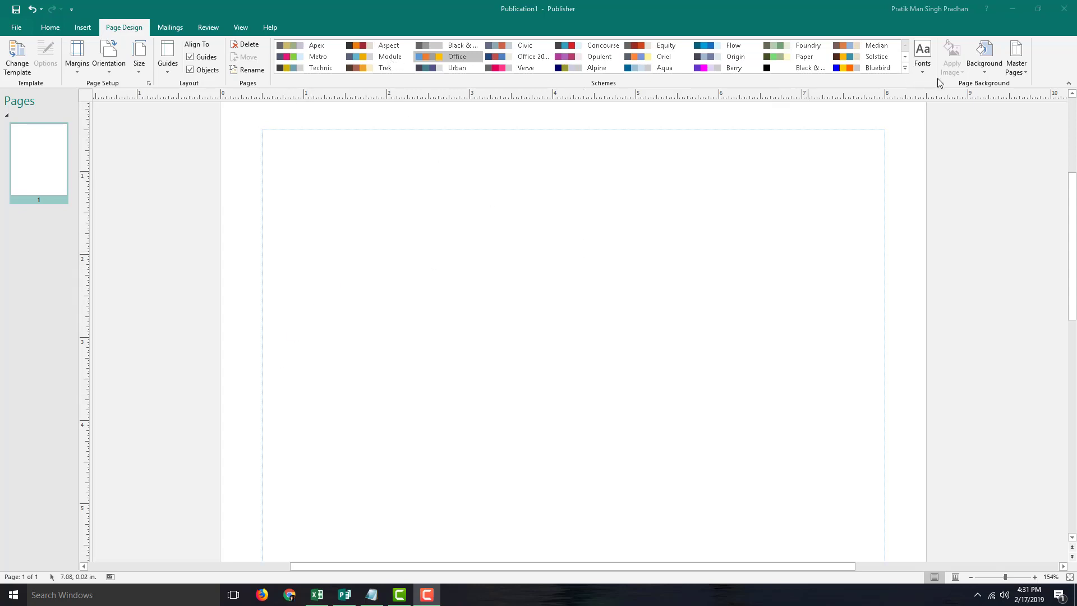
- Try a light-blue solid page background, then an orange top-to-bottom gradient
click(987, 69)
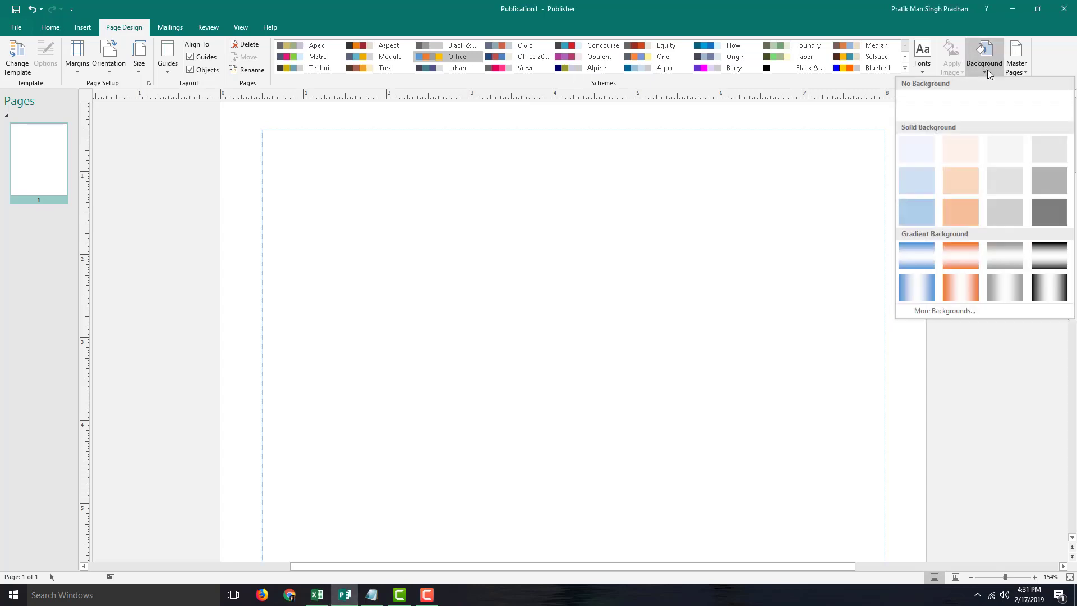
click(922, 181)
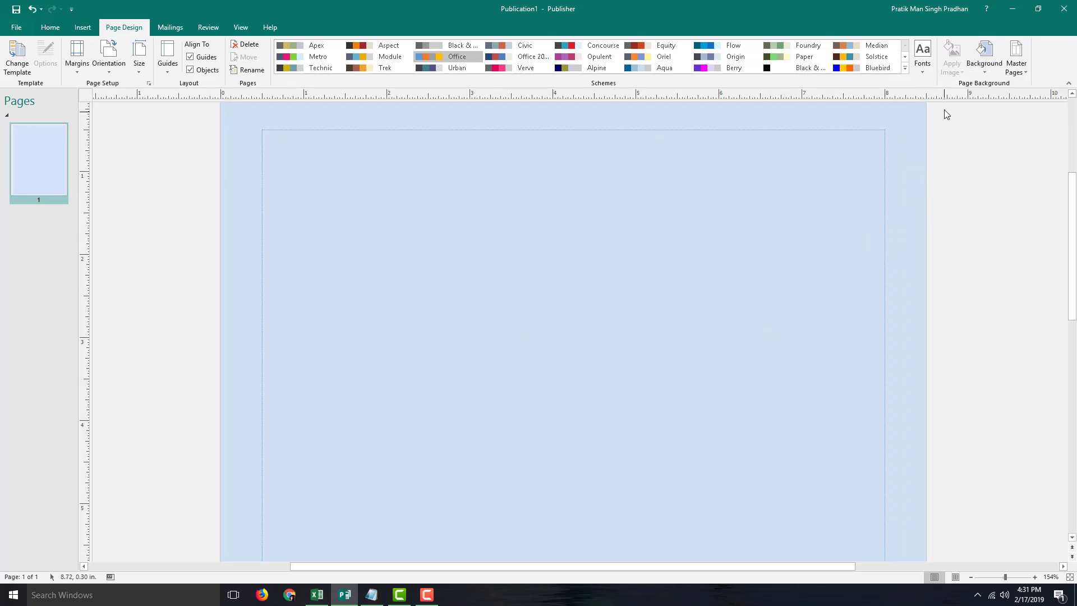
click(987, 67)
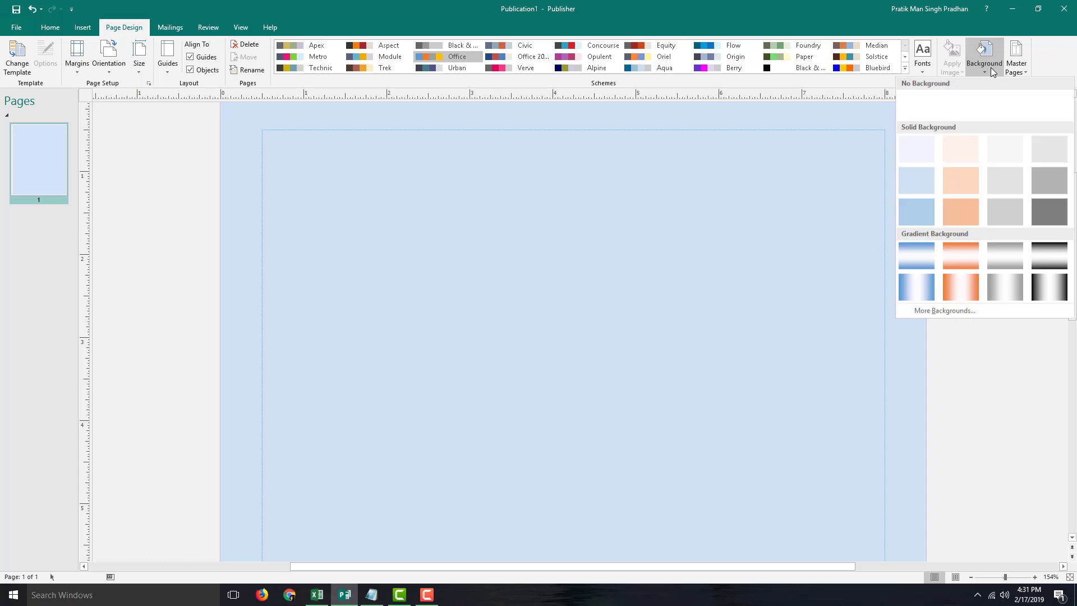
click(964, 261)
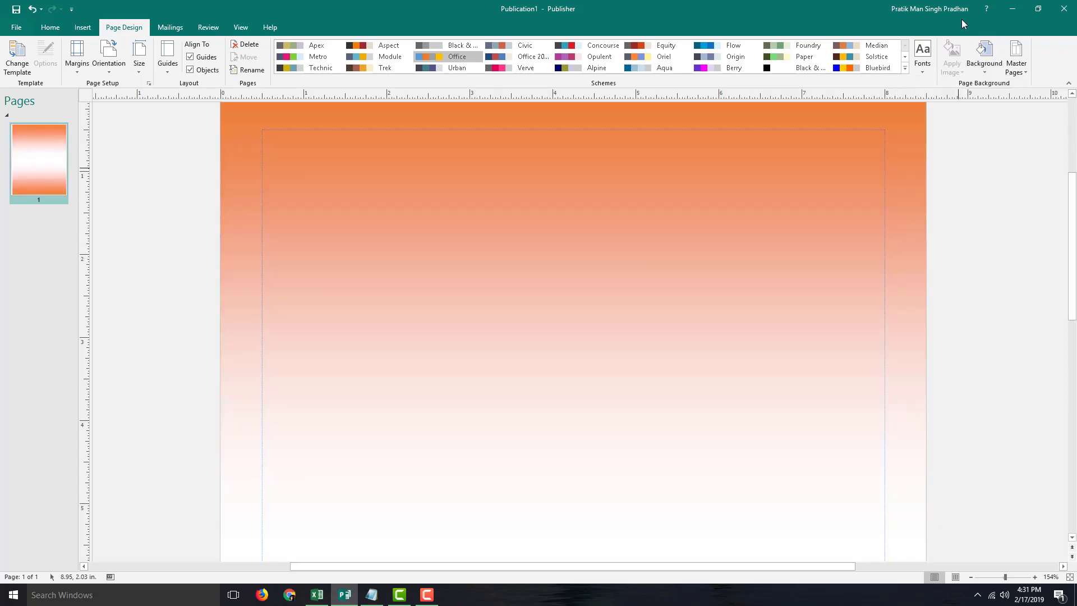
- Switch to the orange gradient fading from both side edges to a white centre
click(984, 59)
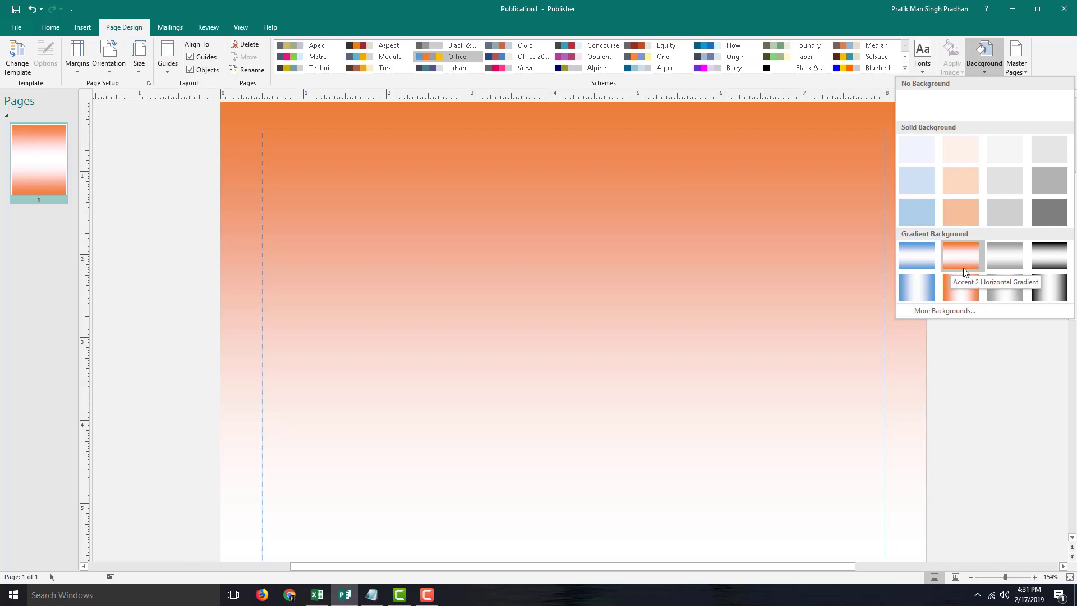
click(967, 291)
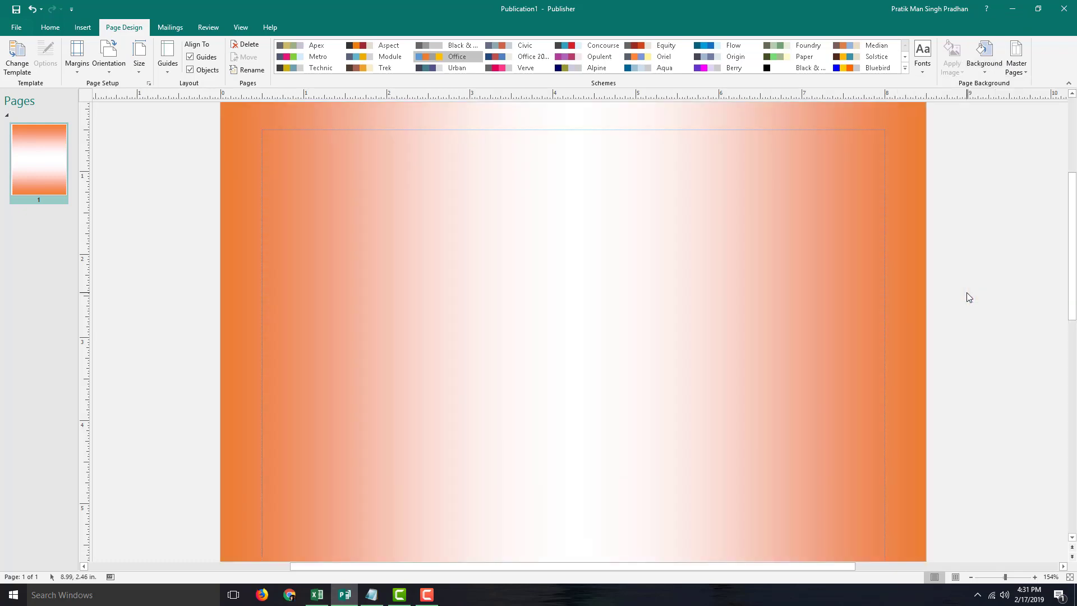
click(983, 59)
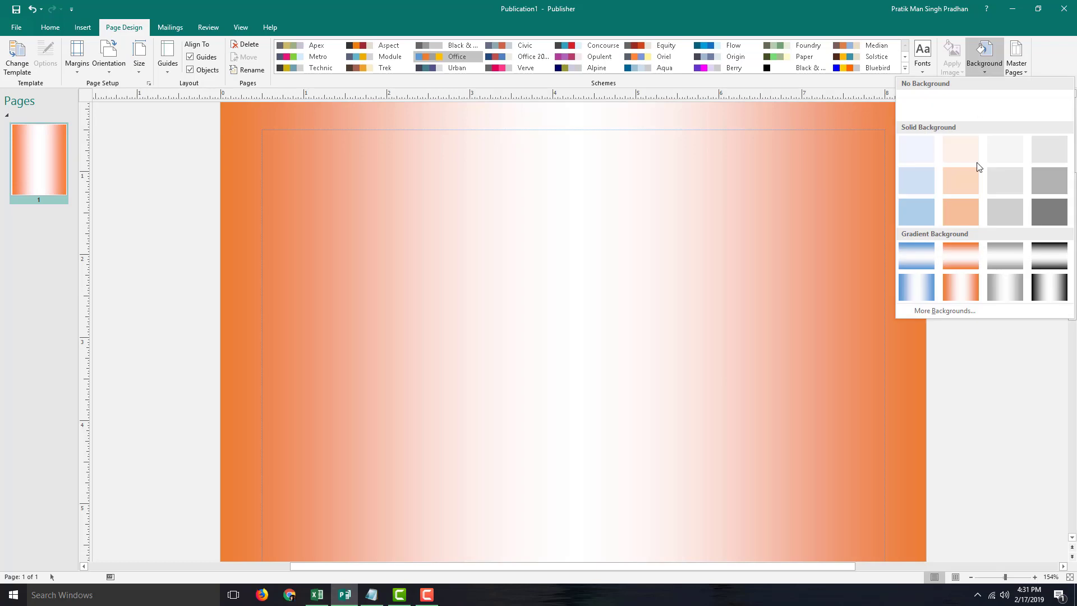
- Replace the gradient with a solid mauve-pink scheme colour fill in More Backgrounds
click(939, 310)
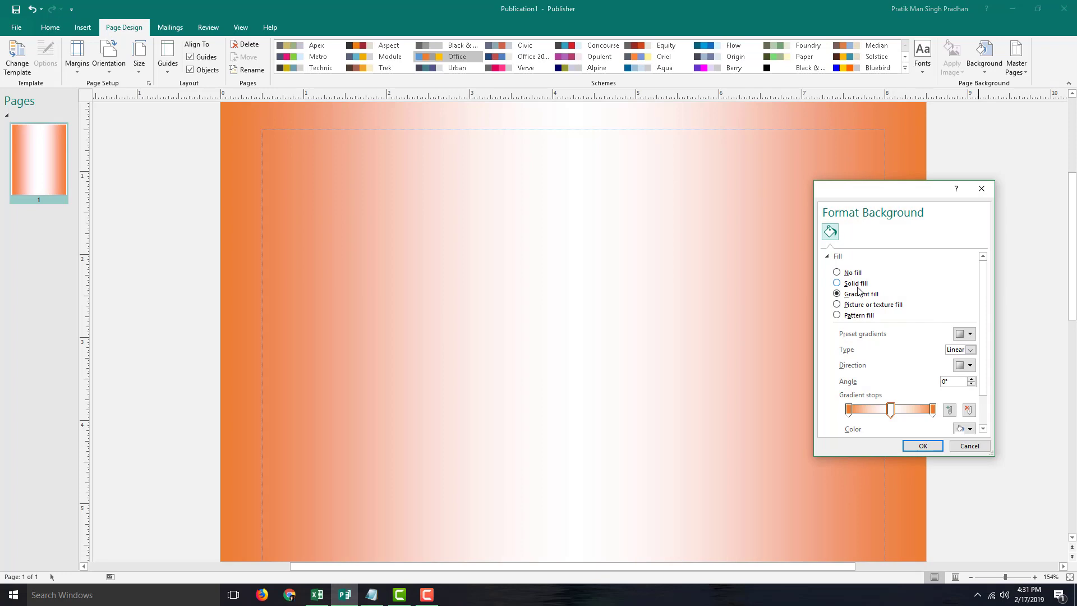
click(863, 285)
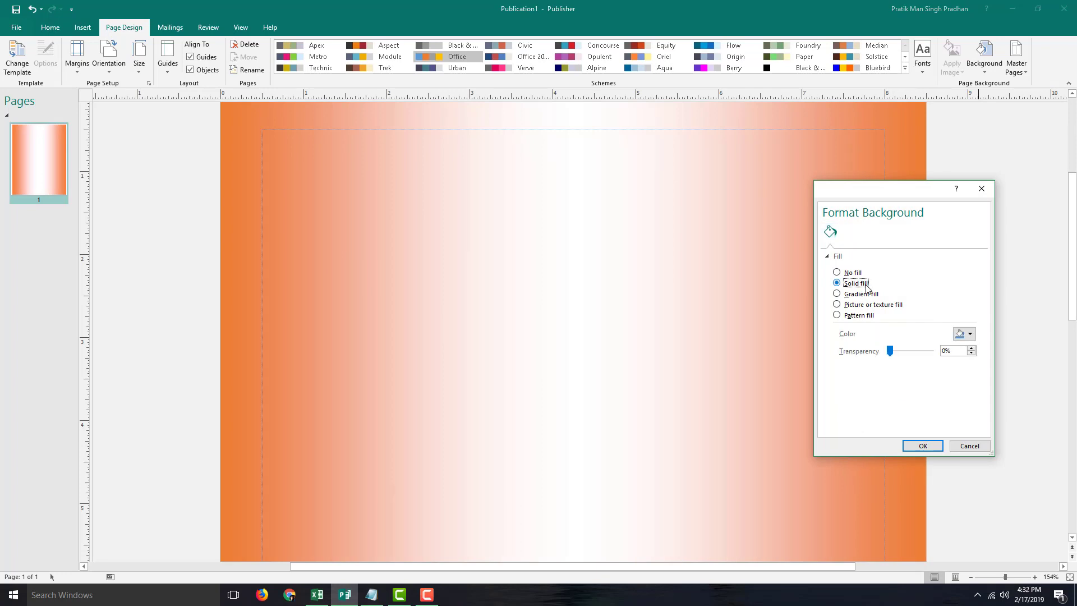
click(961, 334)
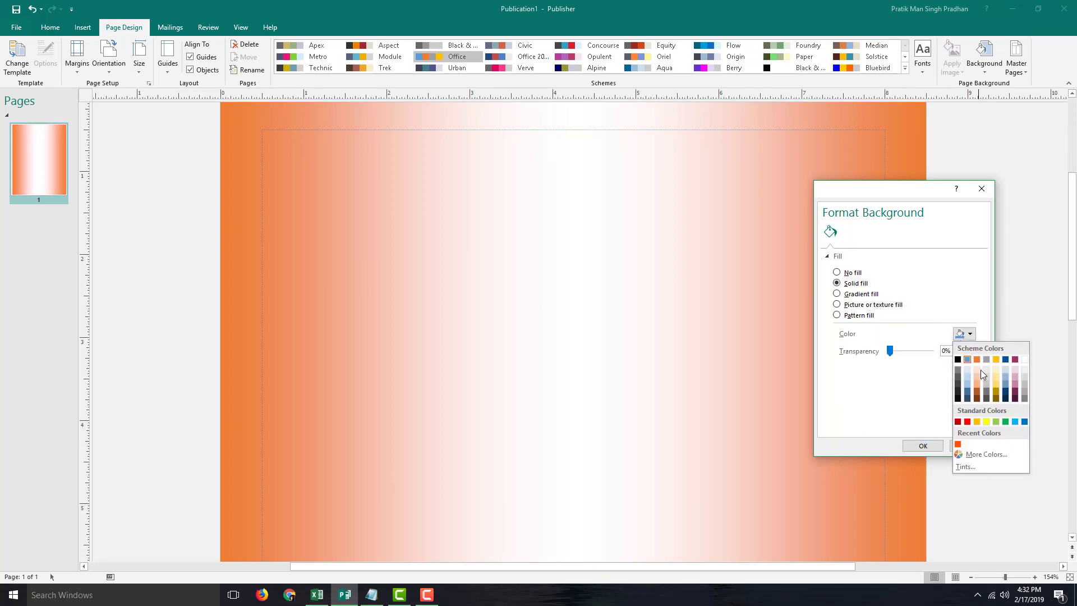
click(1014, 383)
click(924, 445)
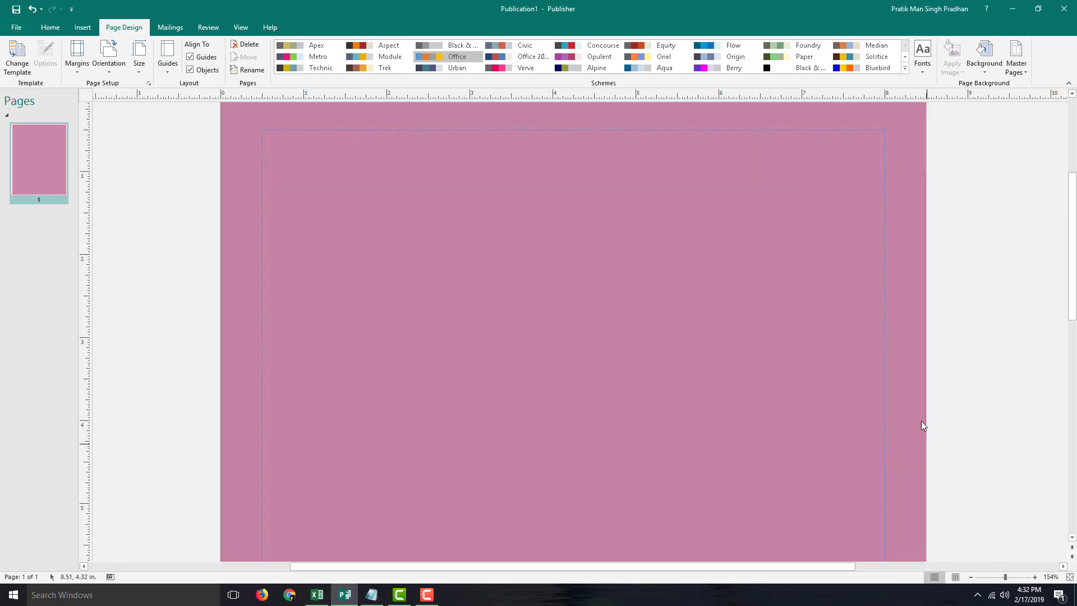
click(999, 66)
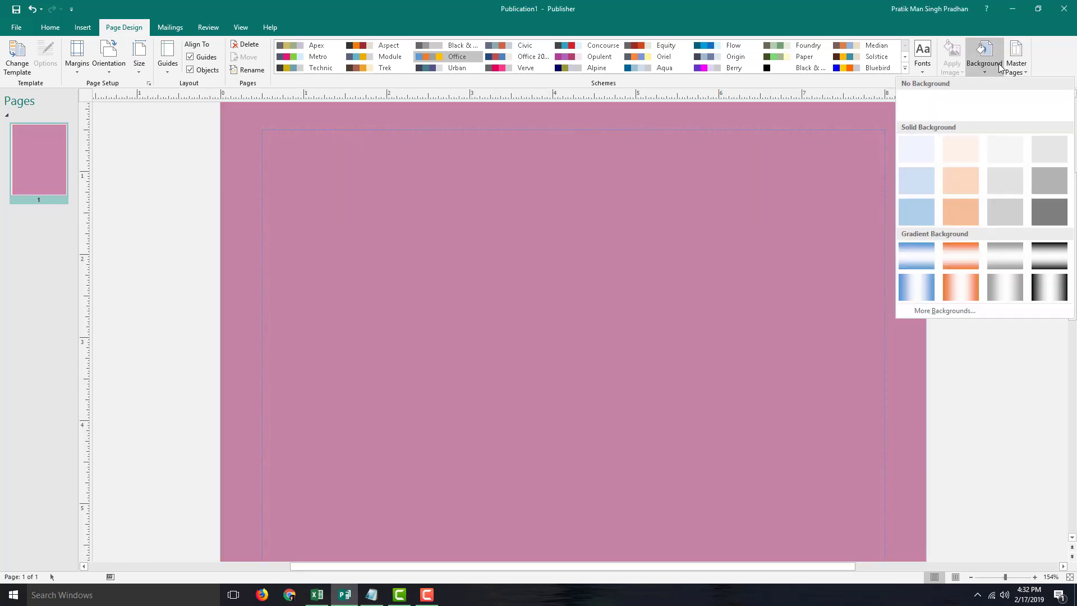
- Switch the background to a gradient fill using a preset orange linear gradient
click(953, 310)
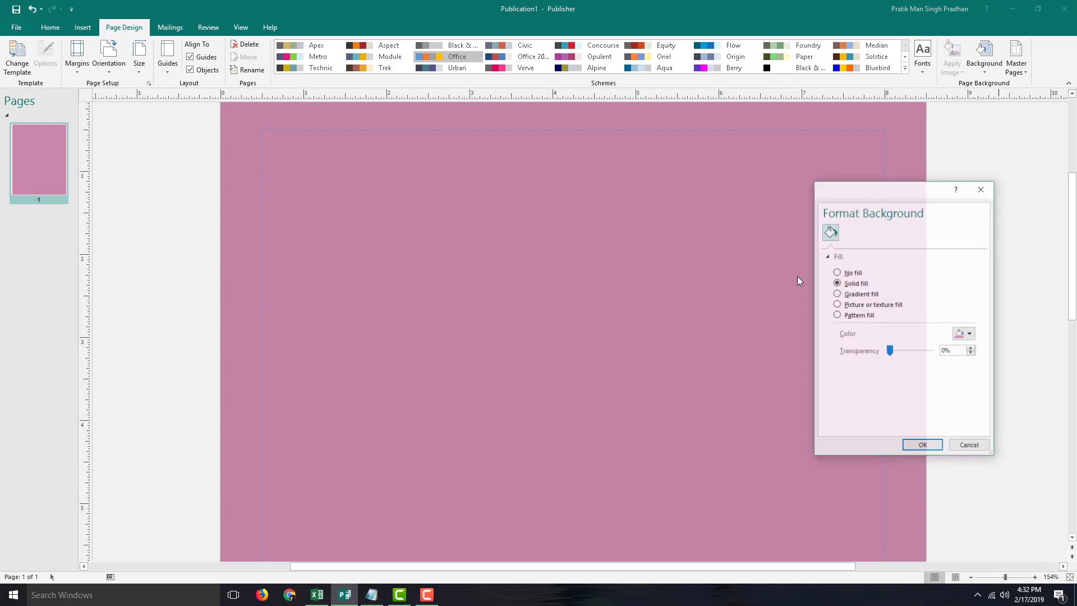
click(855, 294)
click(891, 413)
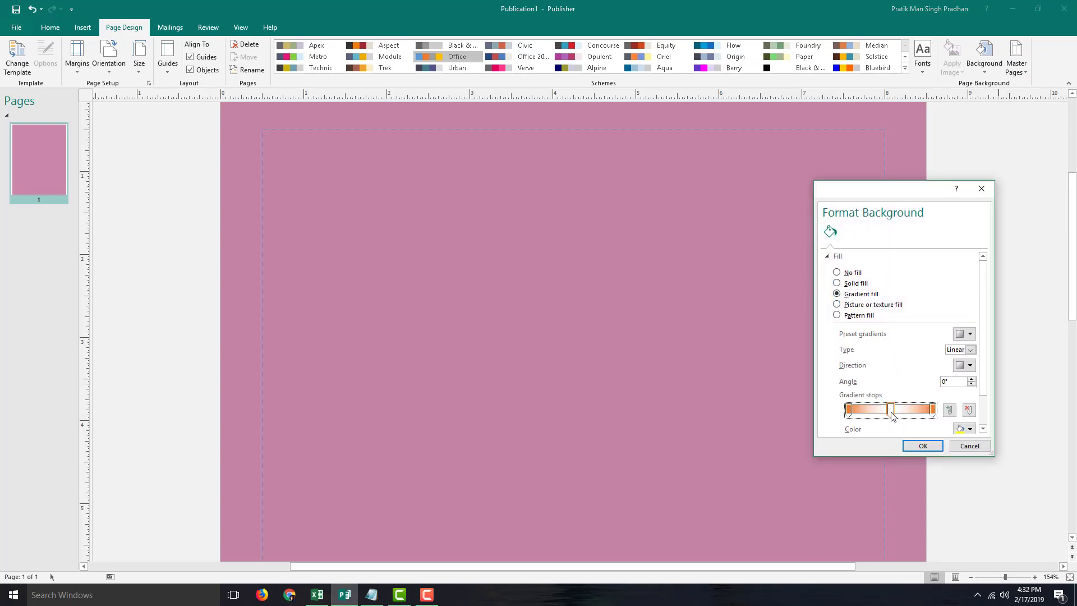
click(965, 349)
click(965, 372)
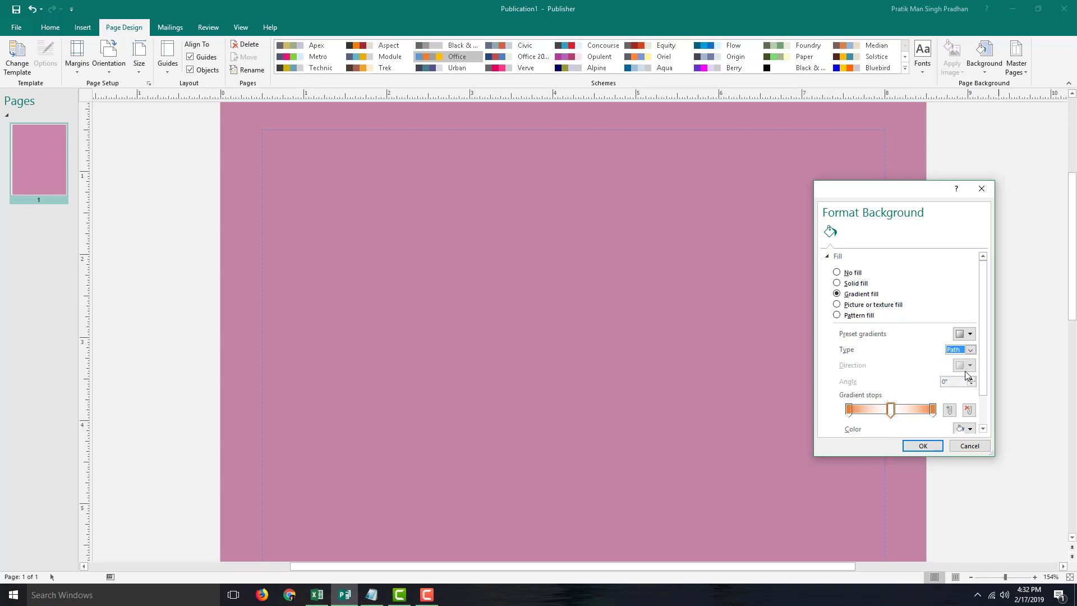
click(970, 333)
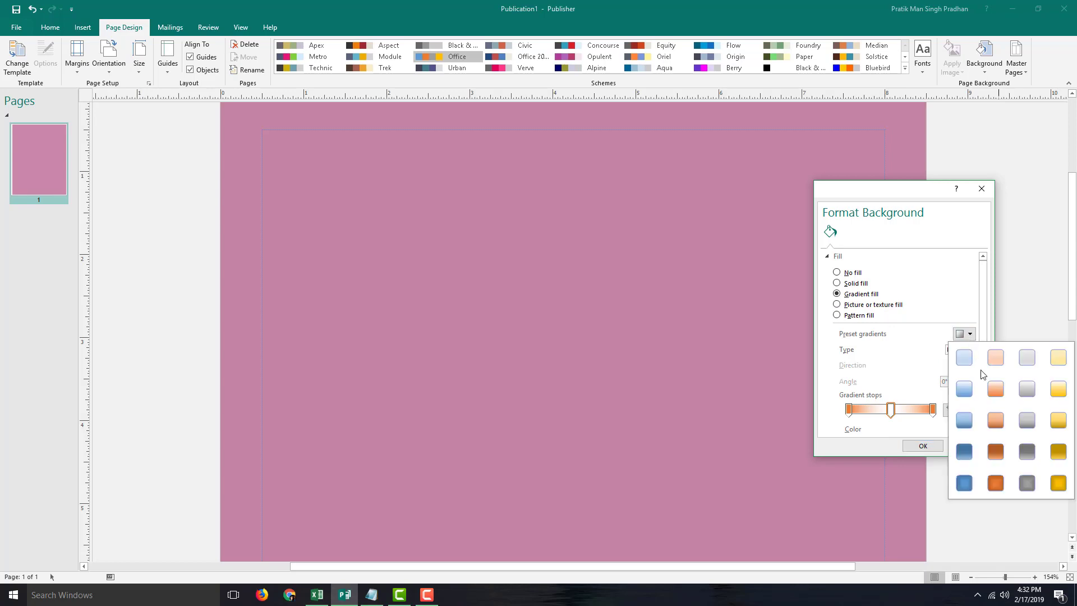
click(1000, 429)
- Make the middle gradient stop gold at 73% and apply the gradient to the page
click(888, 409)
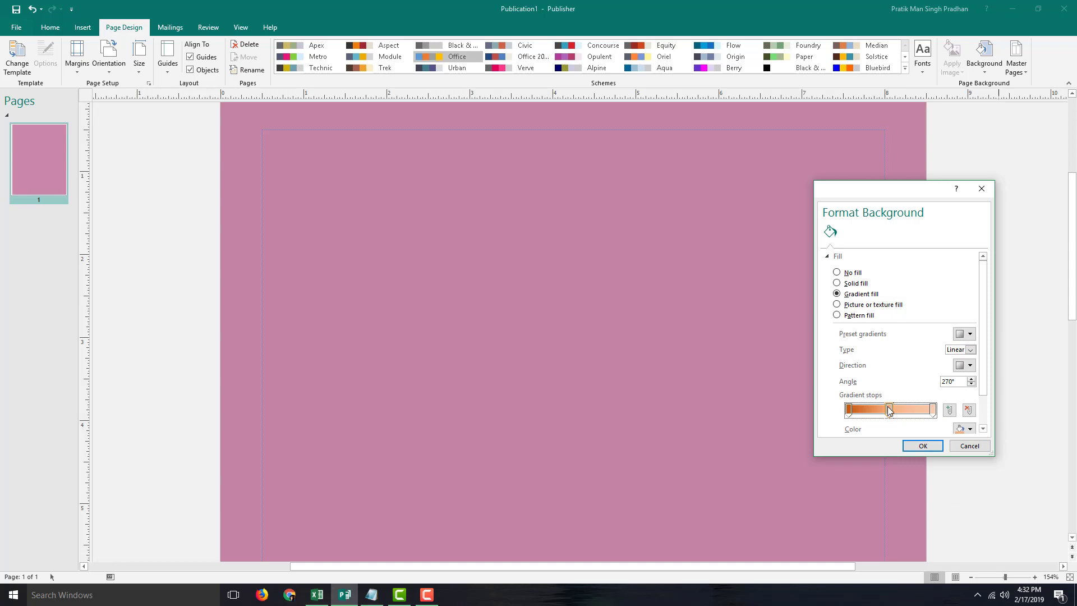
click(969, 430)
click(998, 487)
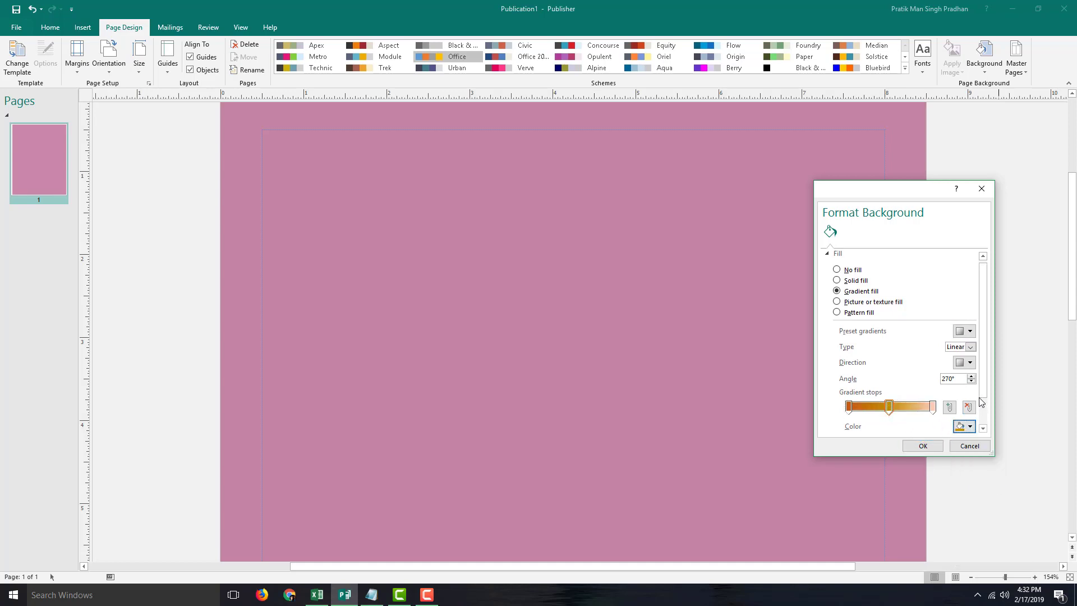
scroll(981, 401, down, 1)
drag(886, 374, 909, 374)
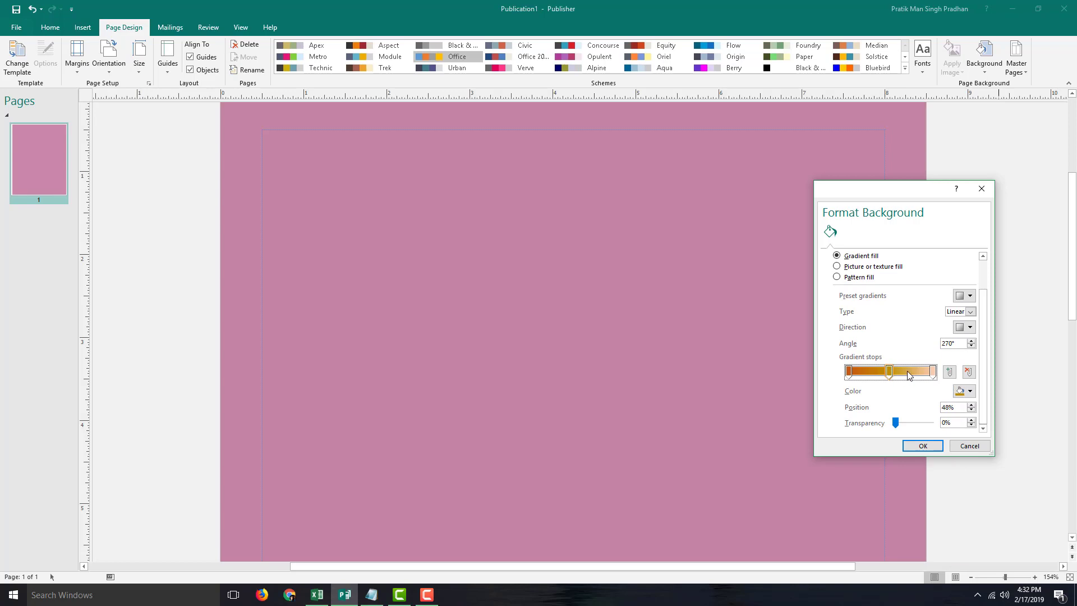
click(929, 445)
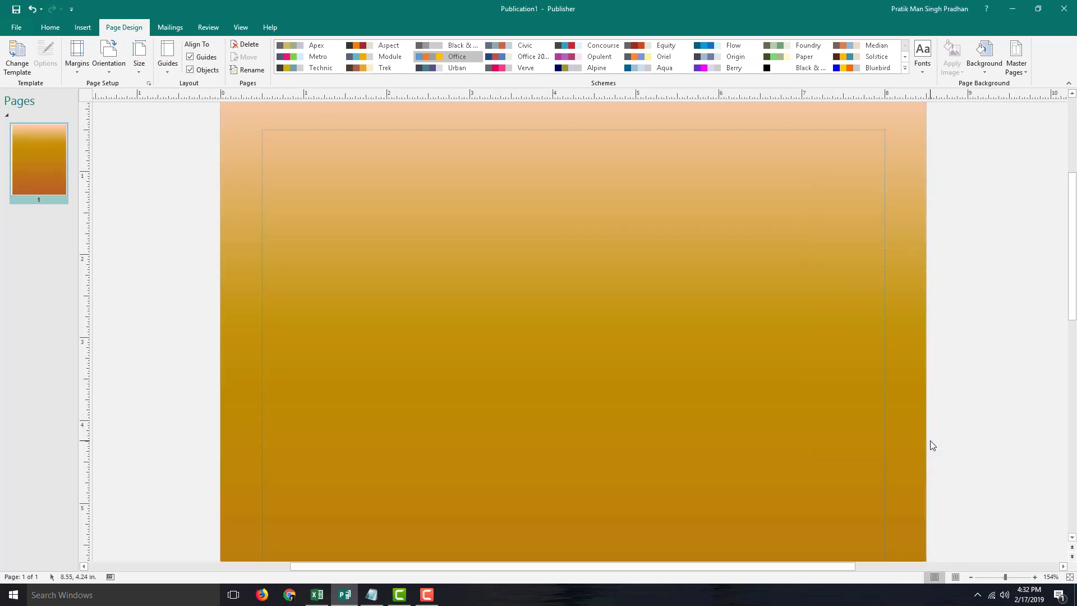
click(986, 71)
click(954, 311)
- Apply the dark pink dotted pattern (row 5, column 6) as the page background
click(873, 304)
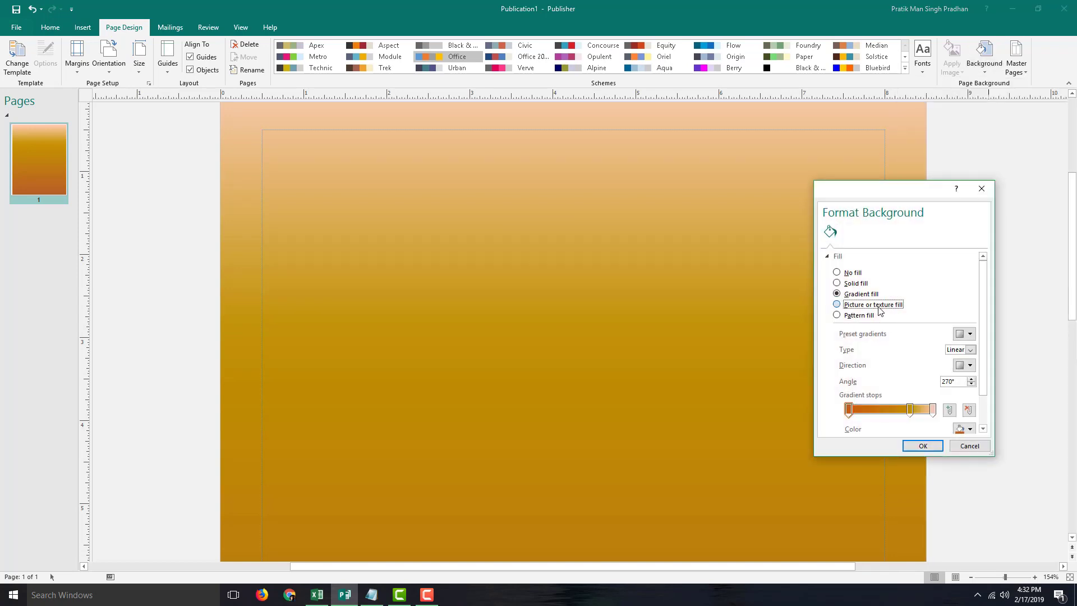
scroll(985, 324, down, 3)
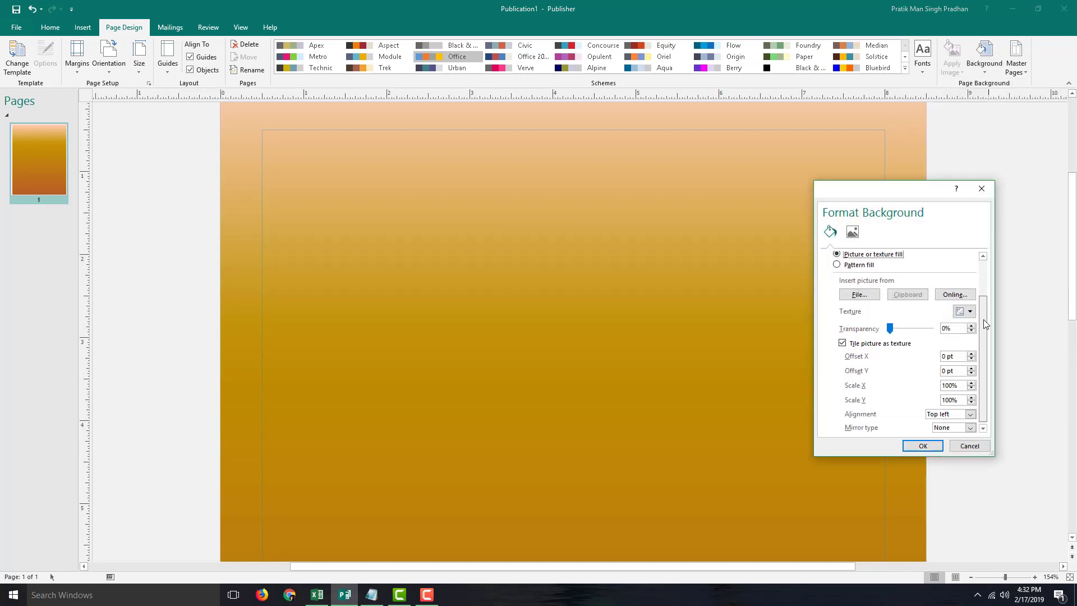
scroll(952, 316, up, 3)
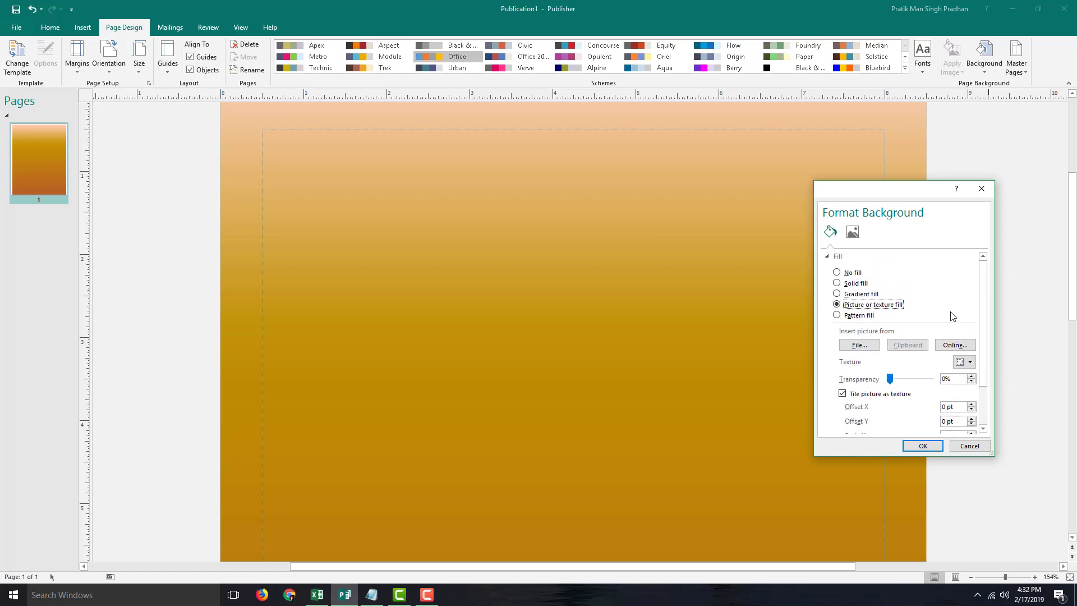
click(863, 315)
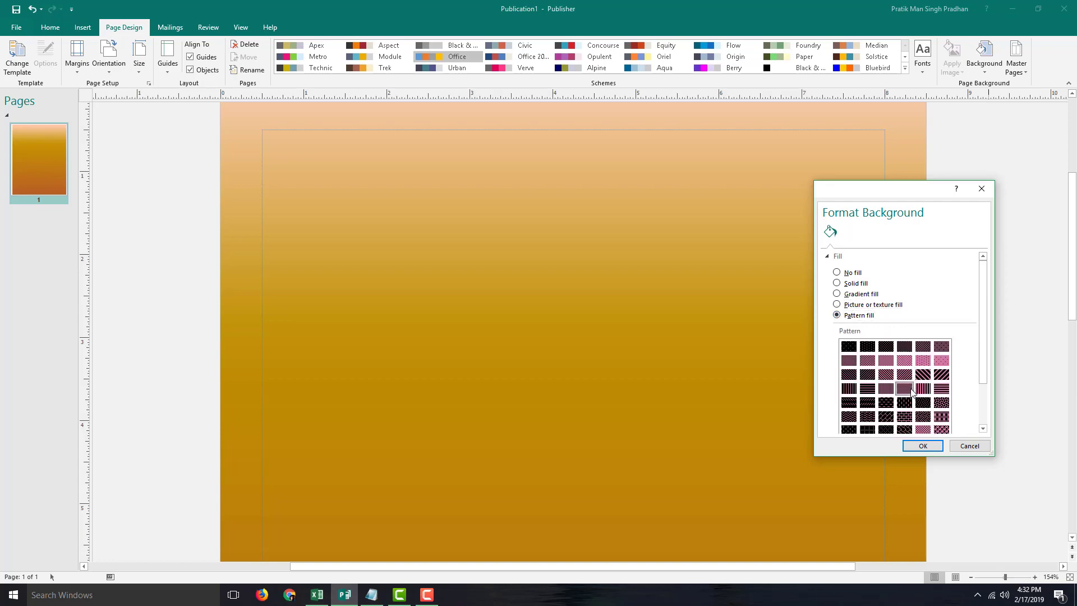
scroll(911, 388, down, 1)
click(941, 375)
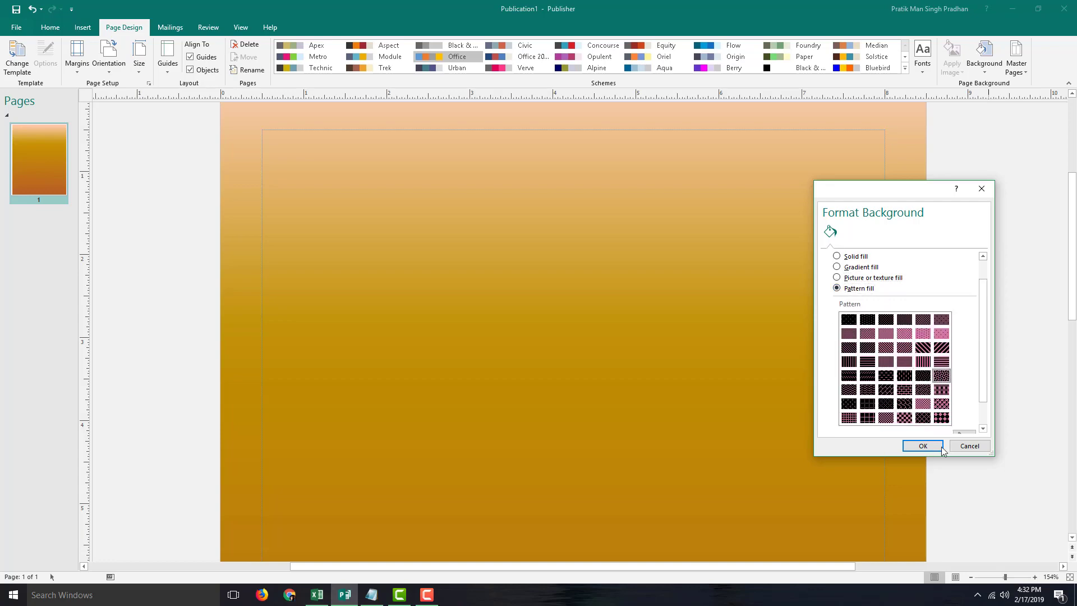
click(923, 446)
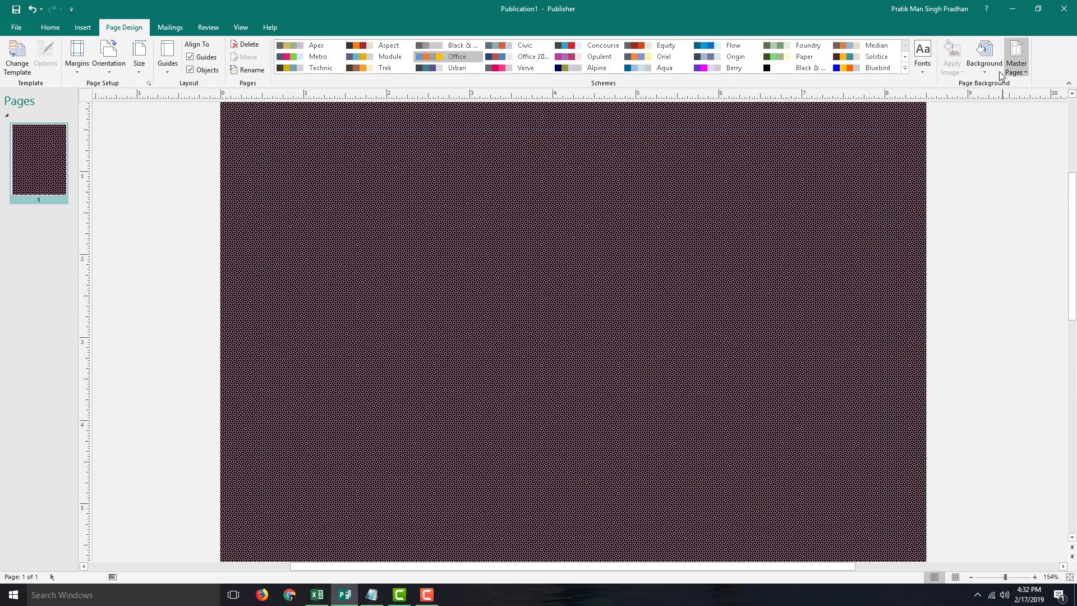
- Use IMG_0156.JPG from K:\Pictures as a picture fill for the page background
click(992, 71)
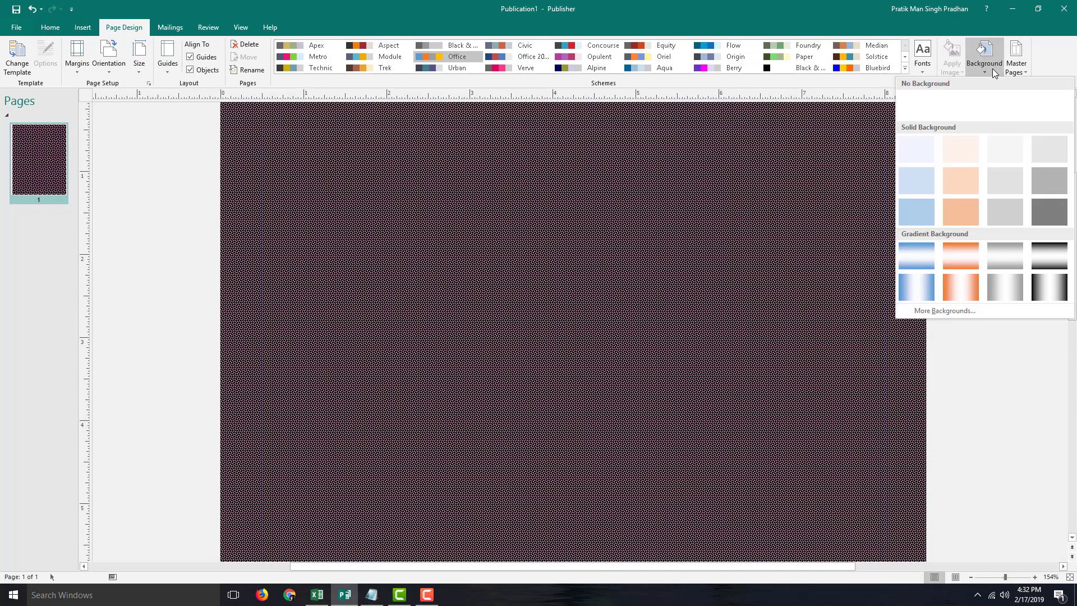
click(945, 311)
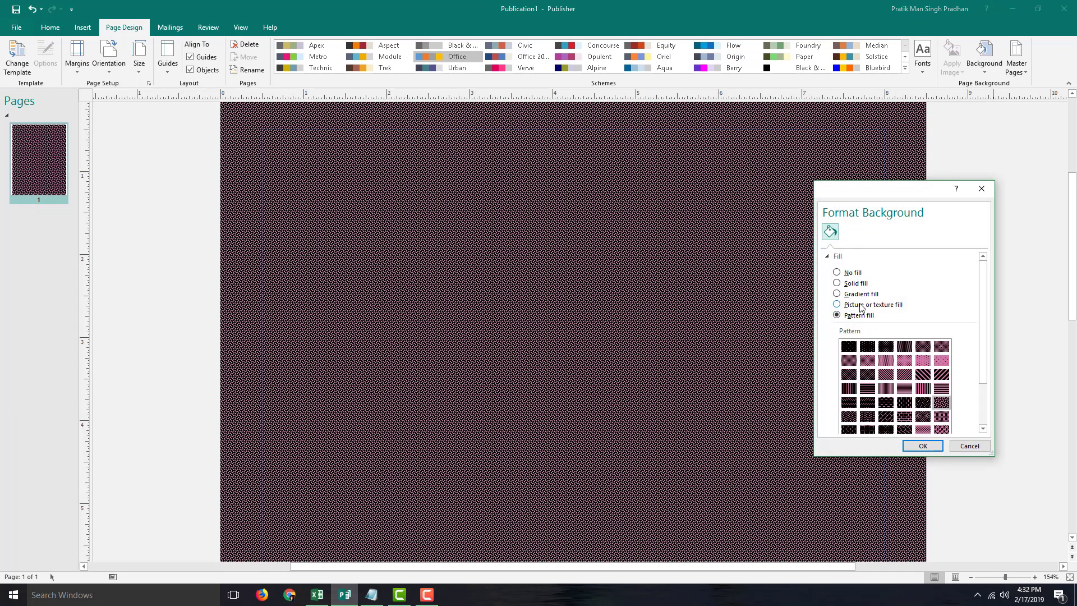
click(837, 305)
scroll(919, 364, down, 1)
click(852, 292)
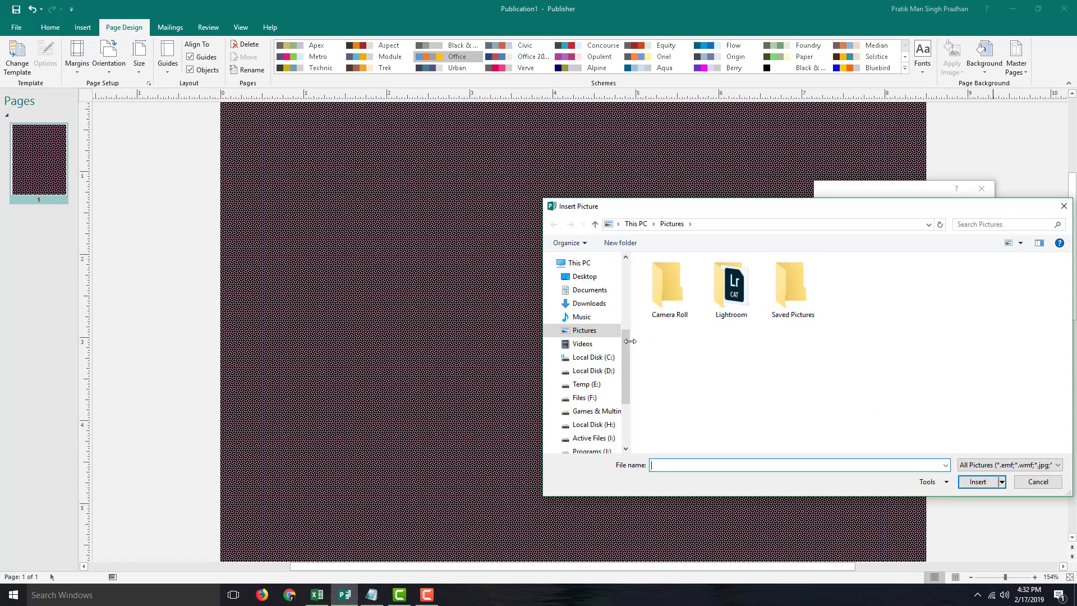
drag(625, 361, 623, 438)
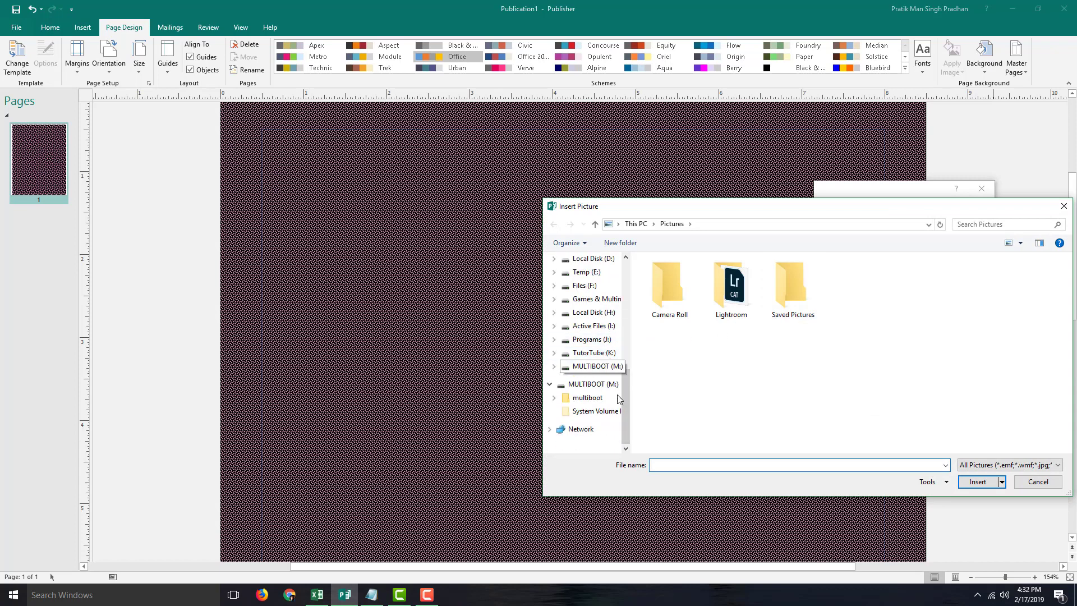
click(608, 354)
double_click(667, 381)
double_click(1005, 305)
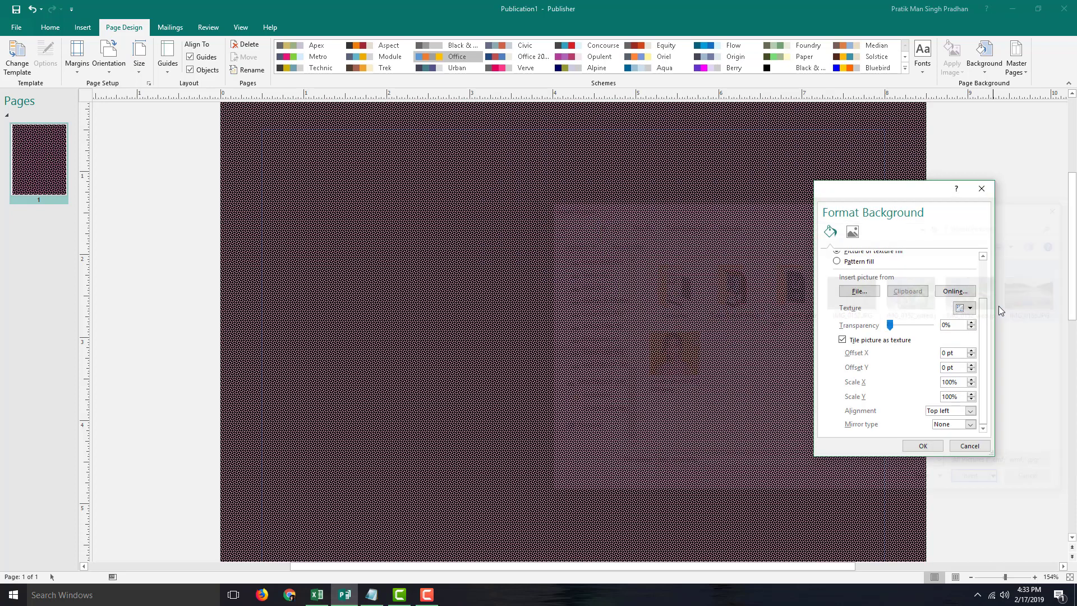
click(922, 446)
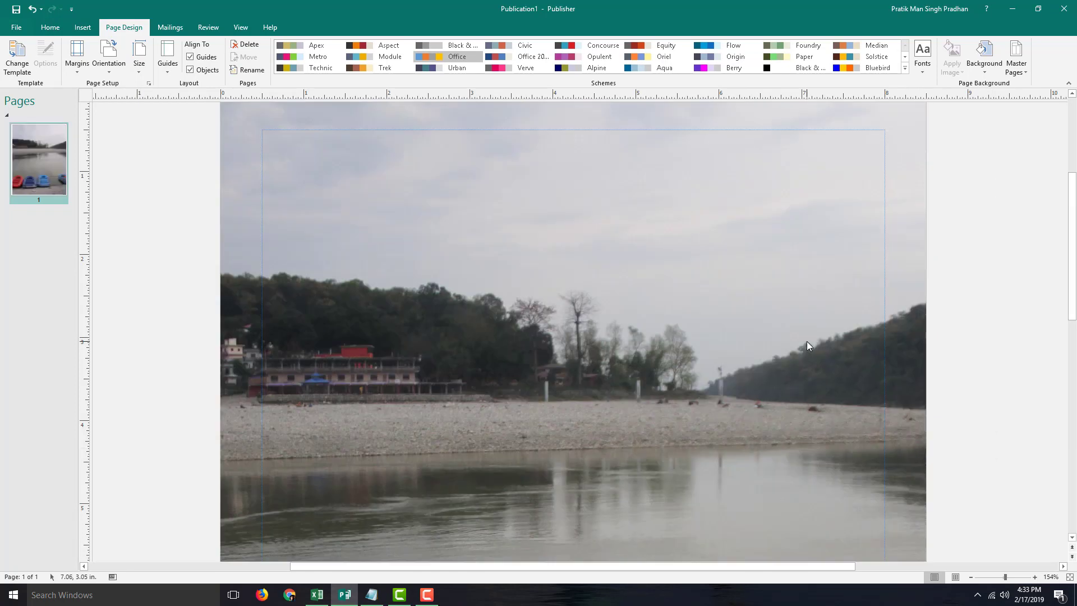
scroll(807, 341, down, 10)
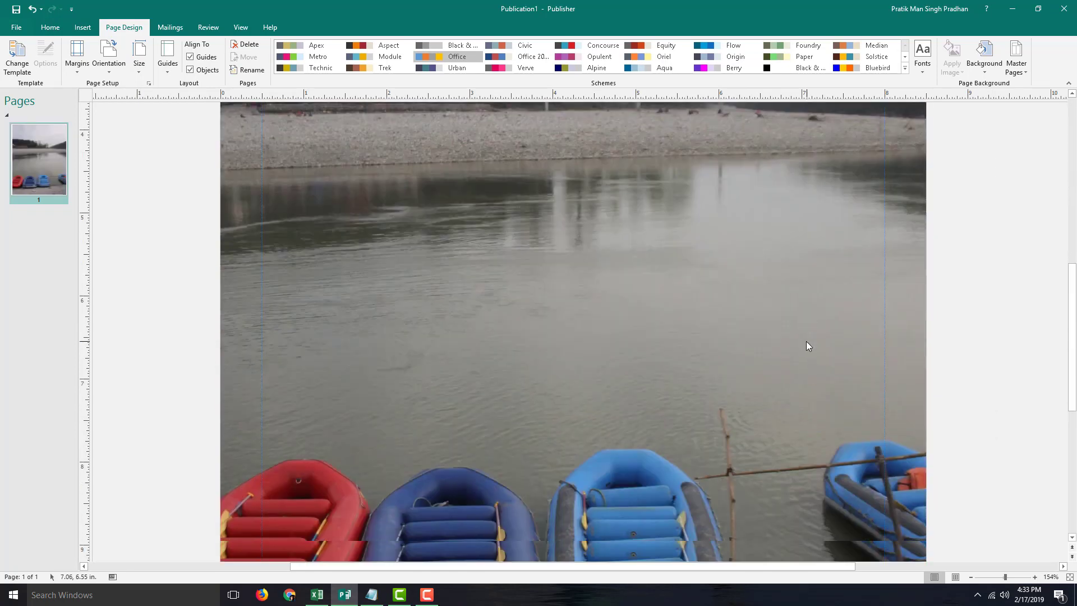
scroll(806, 341, down, 3)
scroll(805, 340, up, 7)
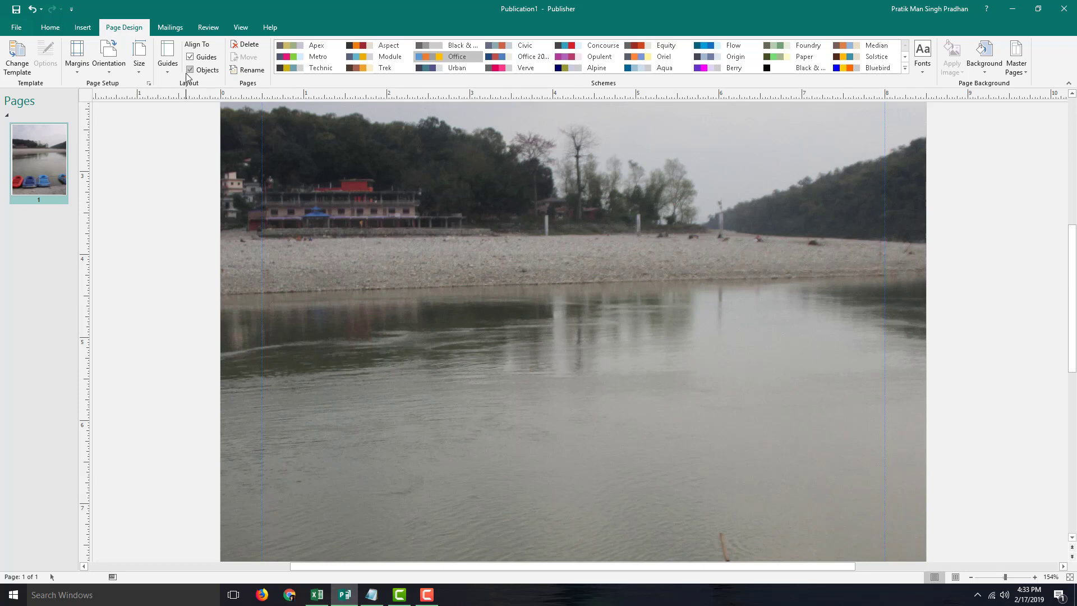
- Insert the night temple photo IMG_0002.JPG
click(82, 31)
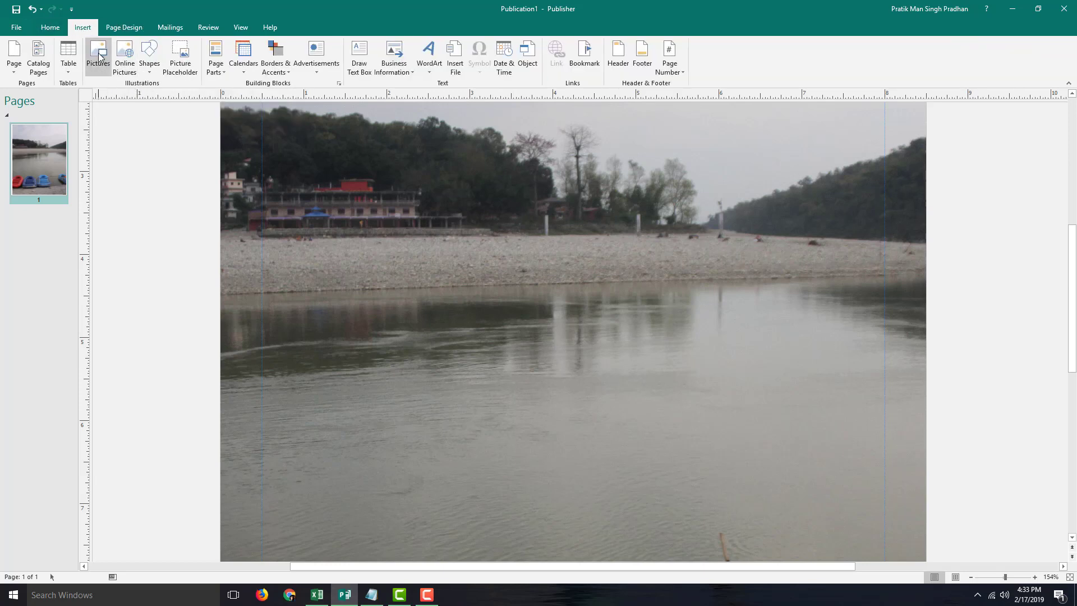
click(107, 70)
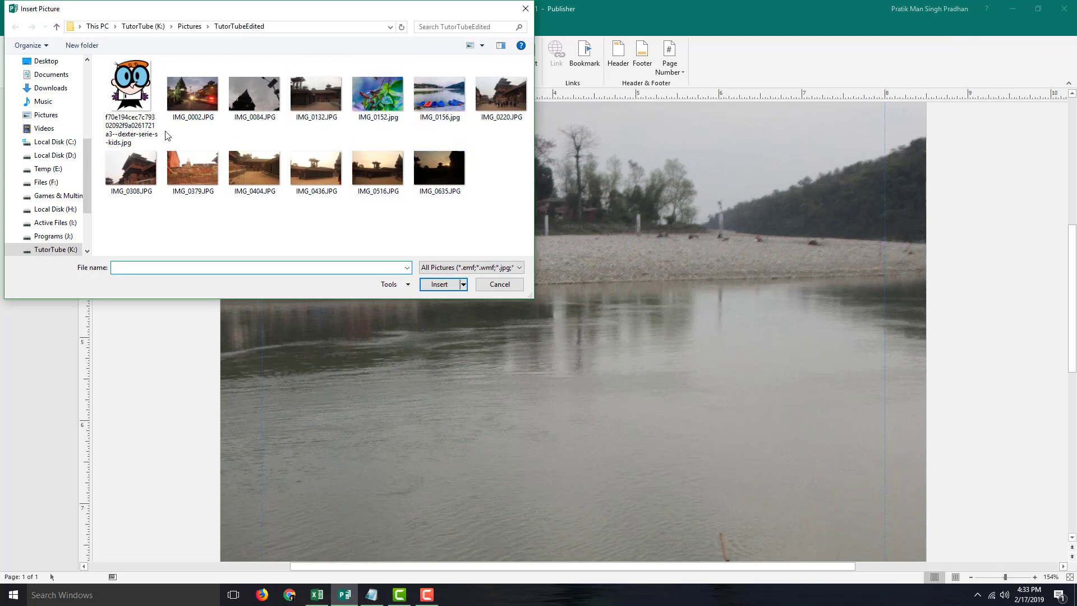
double_click(193, 94)
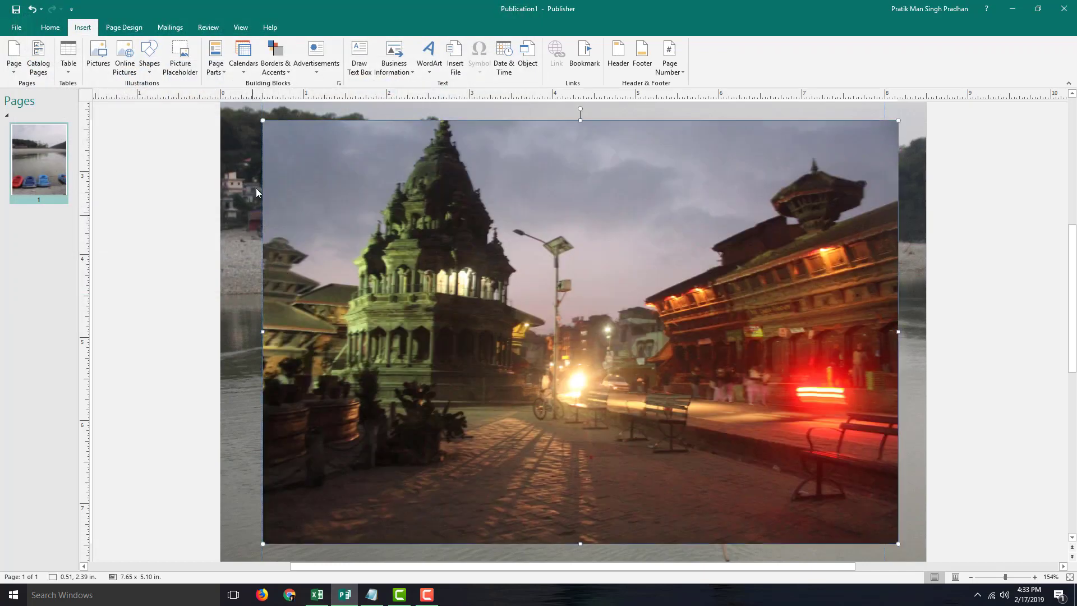
- Shrink the temple photo to 1.52 x 1.01 in and move it just off the page's right edge
mouse_move(262, 120)
mouse_down()
mouse_move(566, 314)
mouse_move(772, 481)
mouse_up()
drag(845, 487, 836, 471)
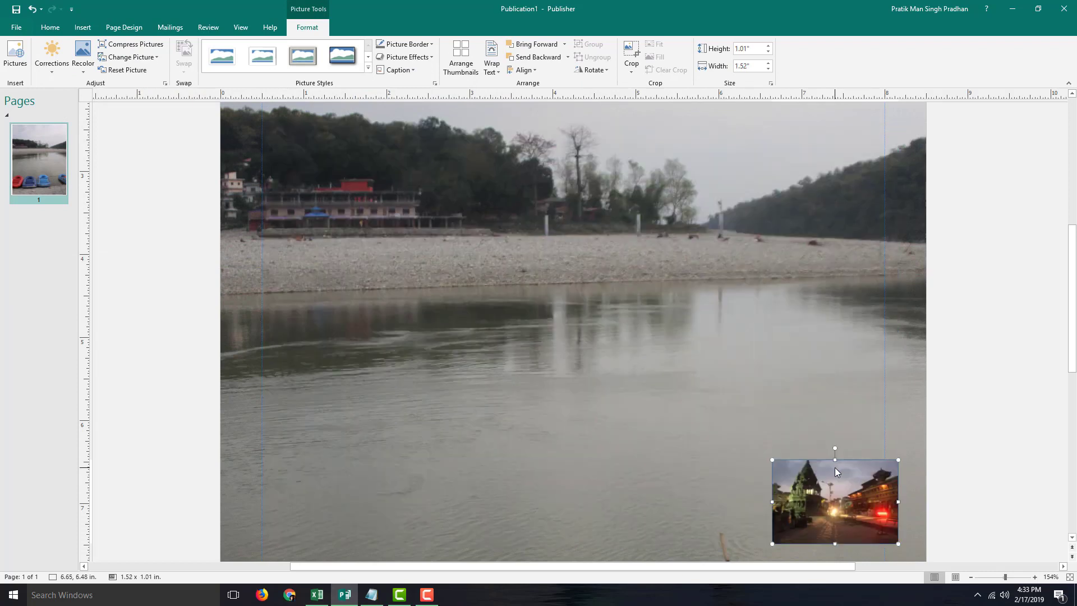
drag(1010, 318, 1003, 276)
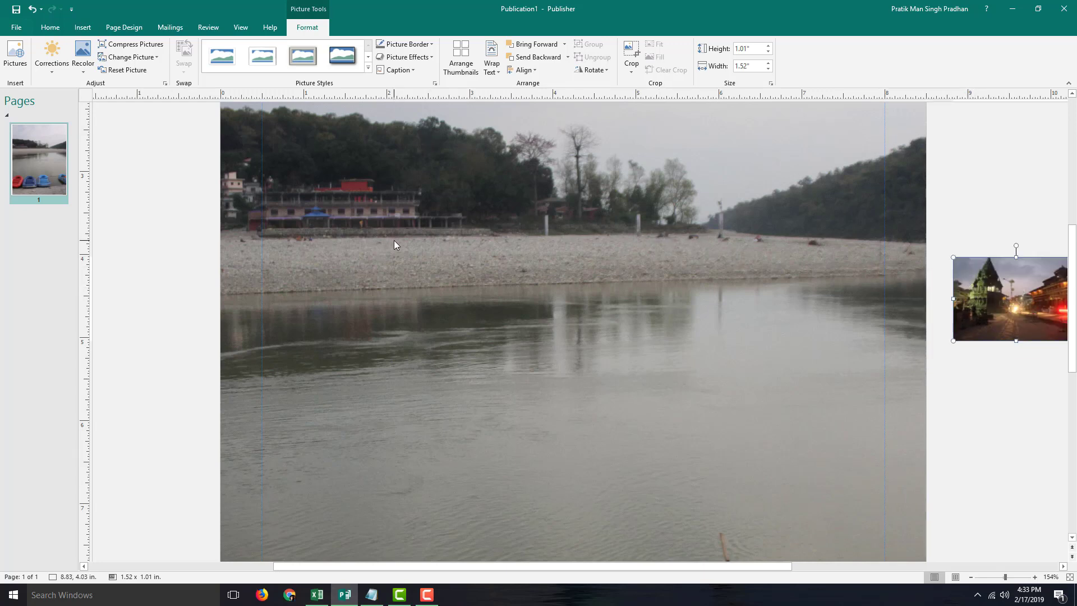
scroll(394, 240, down, 4)
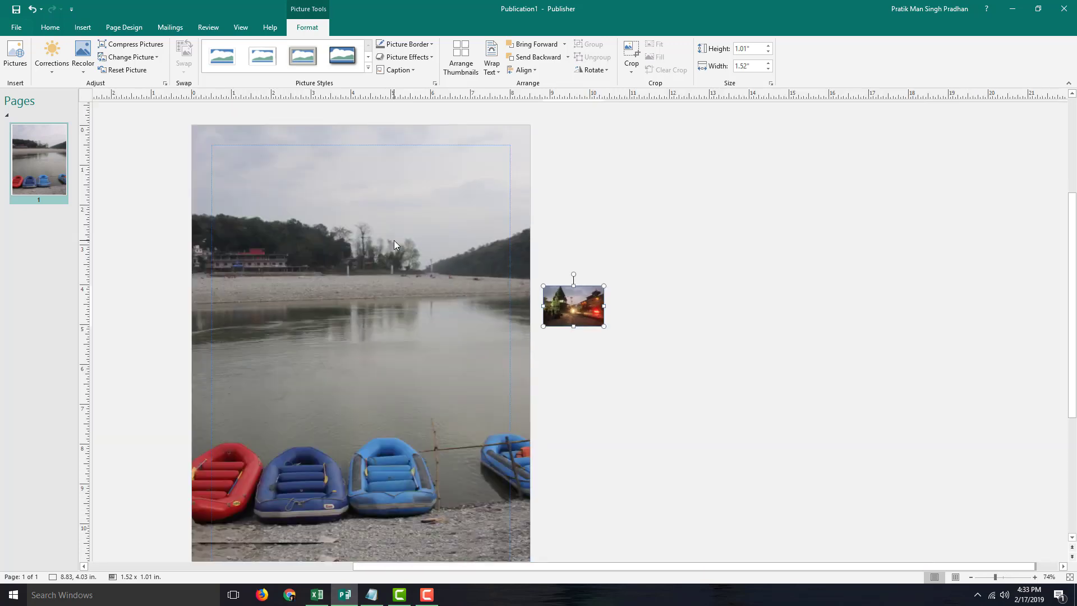
- Brighten the small temple photo with a Corrections preset and recolor it washed-out light blue
key(alt)
key(alt)
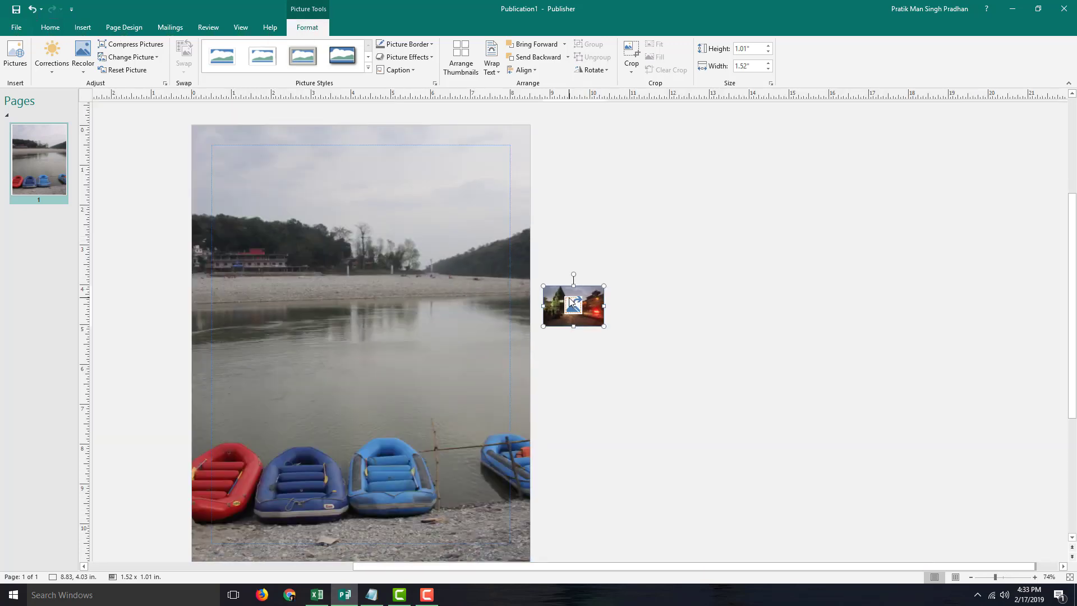
click(66, 62)
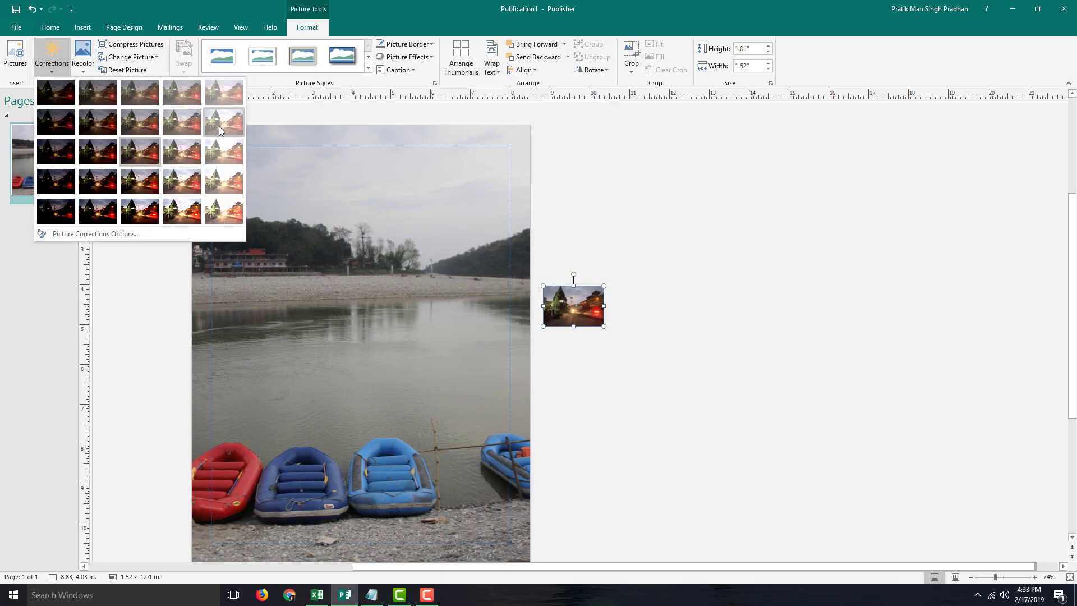
click(210, 129)
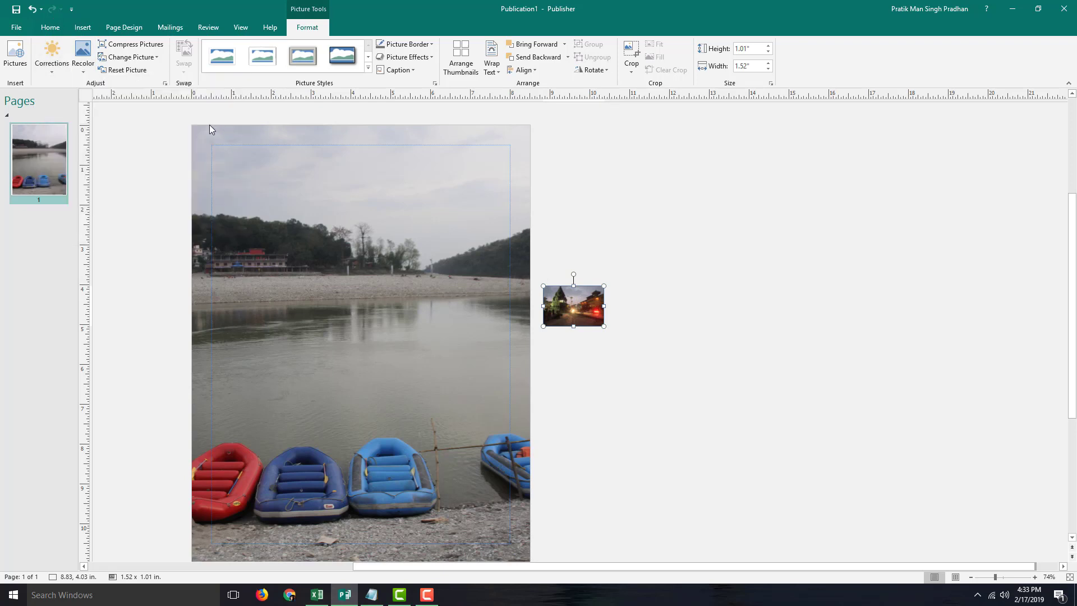
click(88, 69)
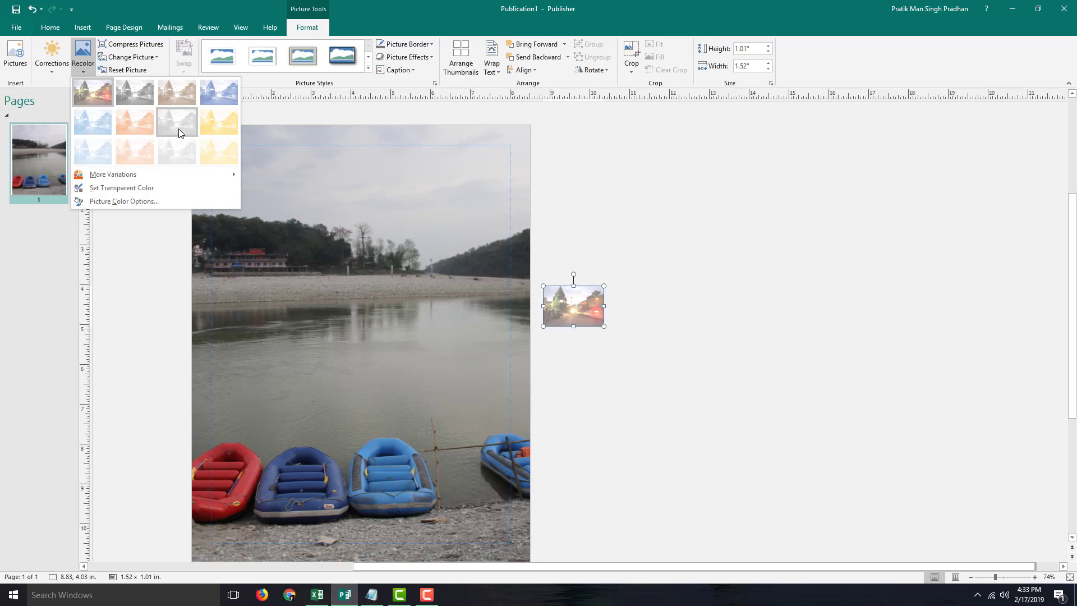
click(228, 98)
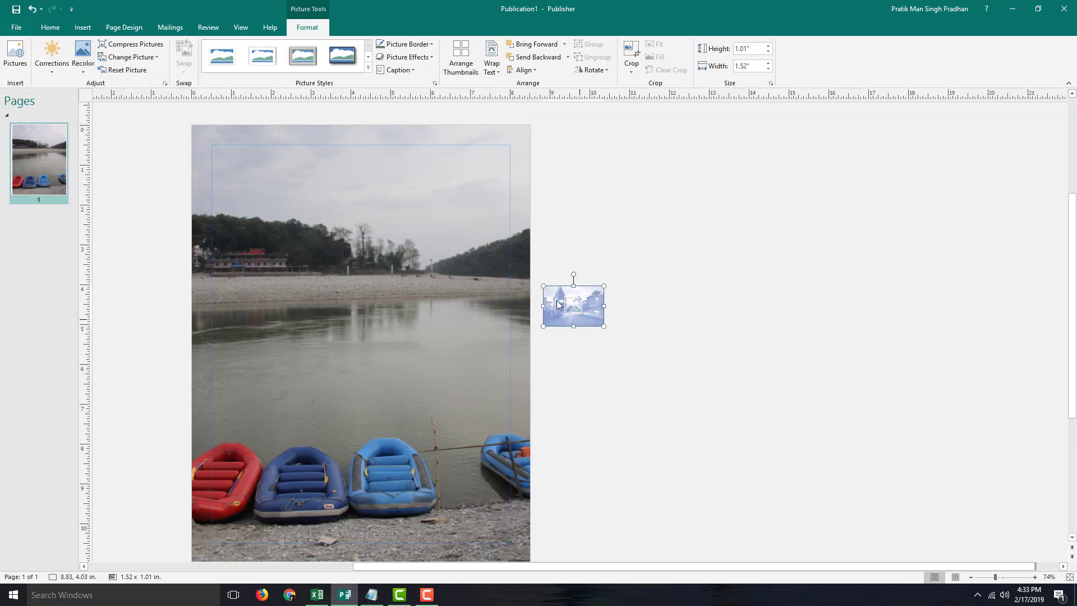
click(123, 27)
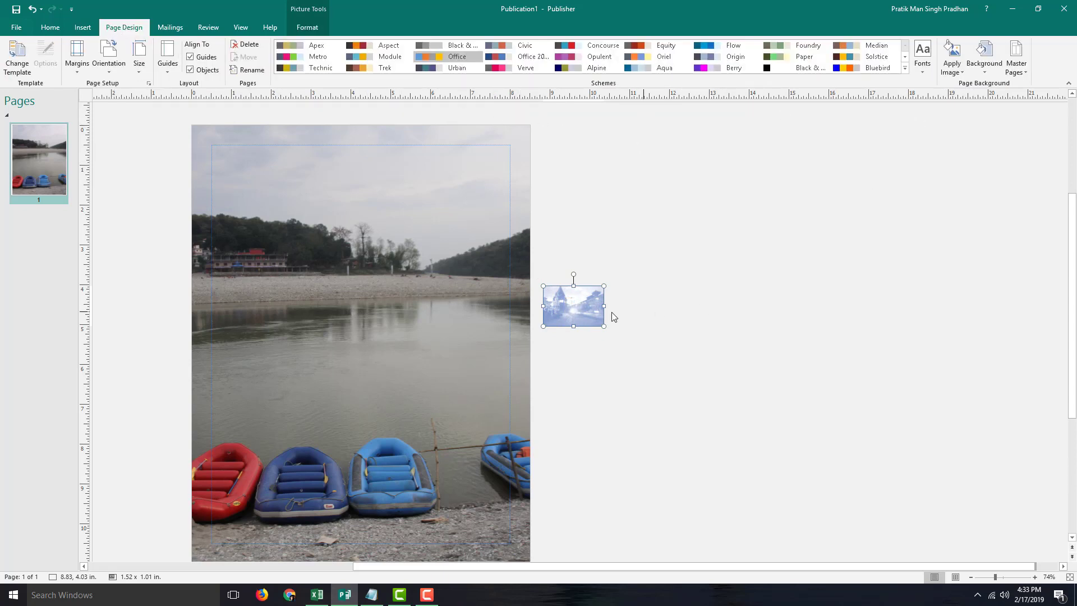
- Apply the blue-washed temple photo as a tiled page background with Apply Image > Tile
drag(573, 305, 611, 266)
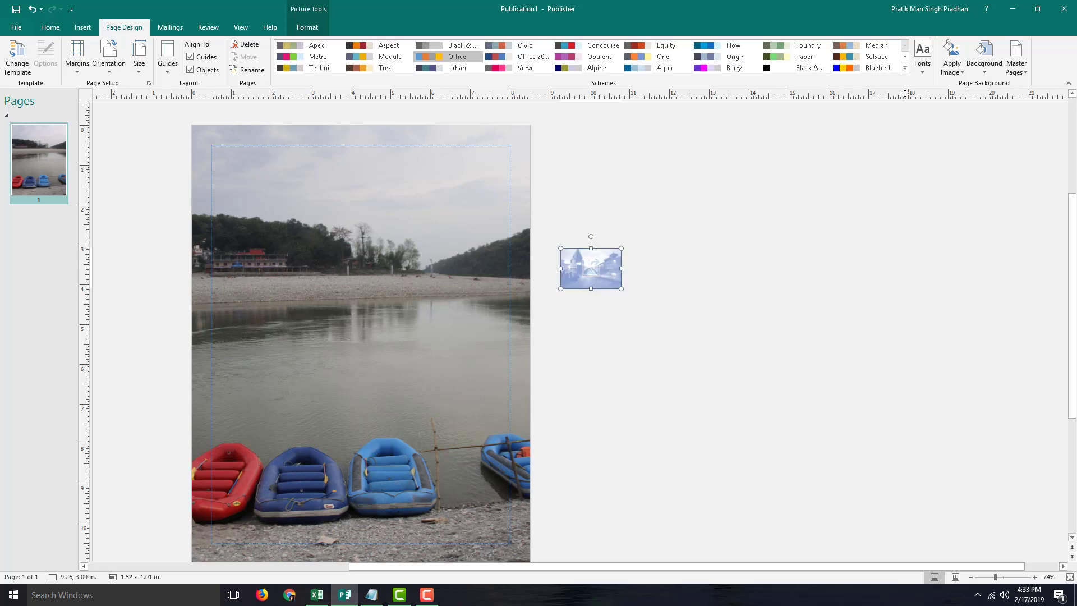
click(958, 72)
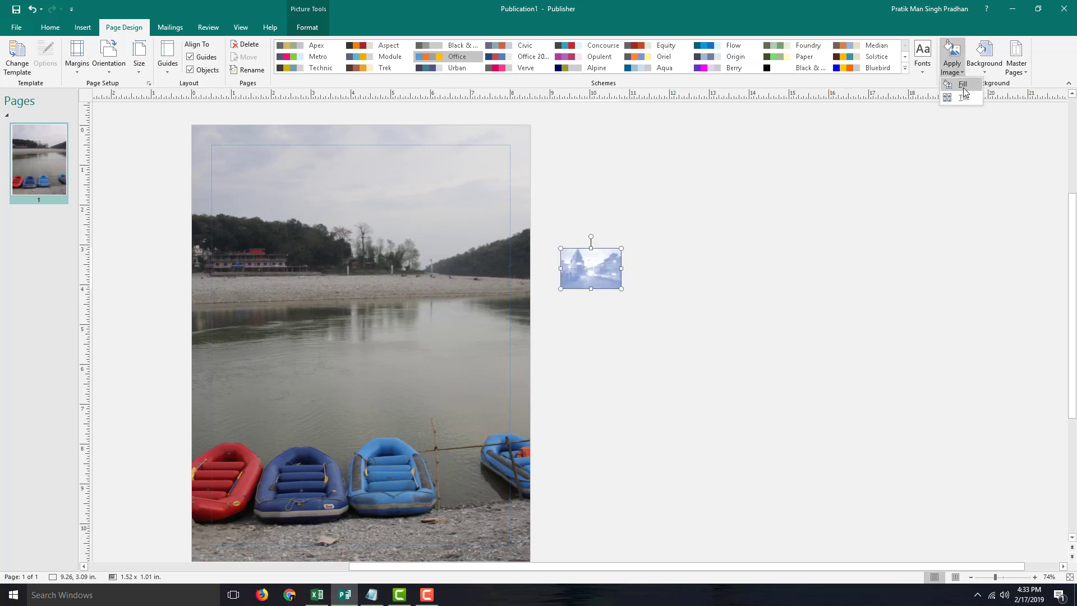
click(963, 85)
key(ctrl+z)
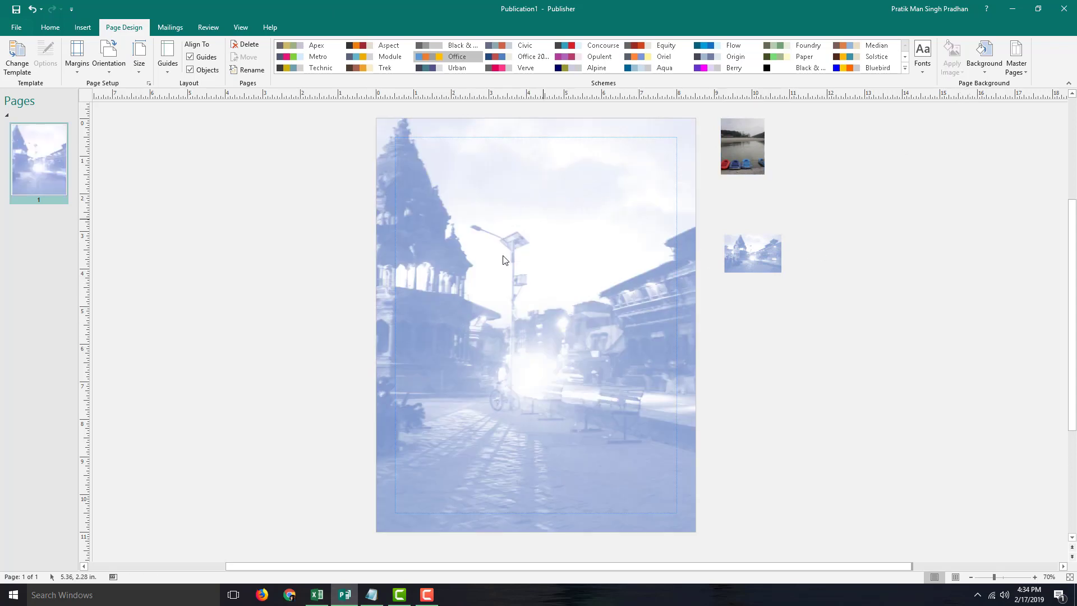
click(752, 256)
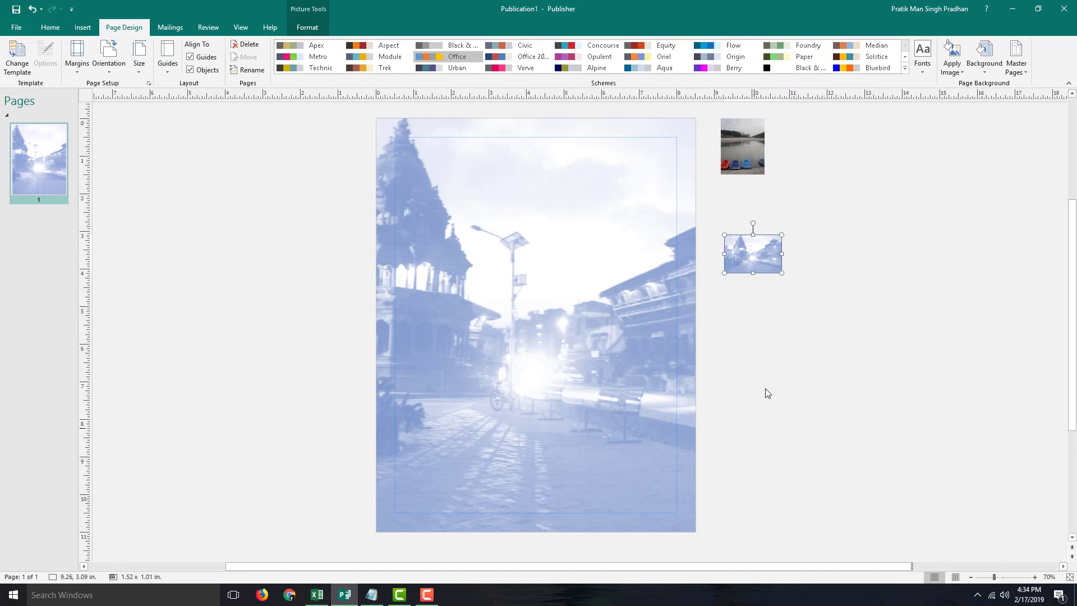
click(952, 65)
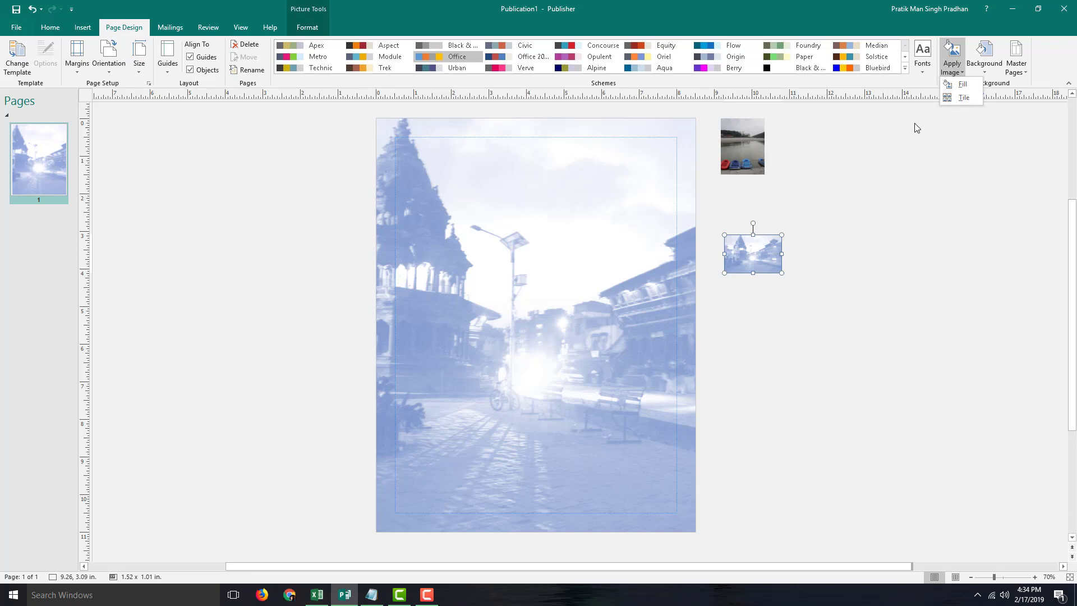
click(963, 98)
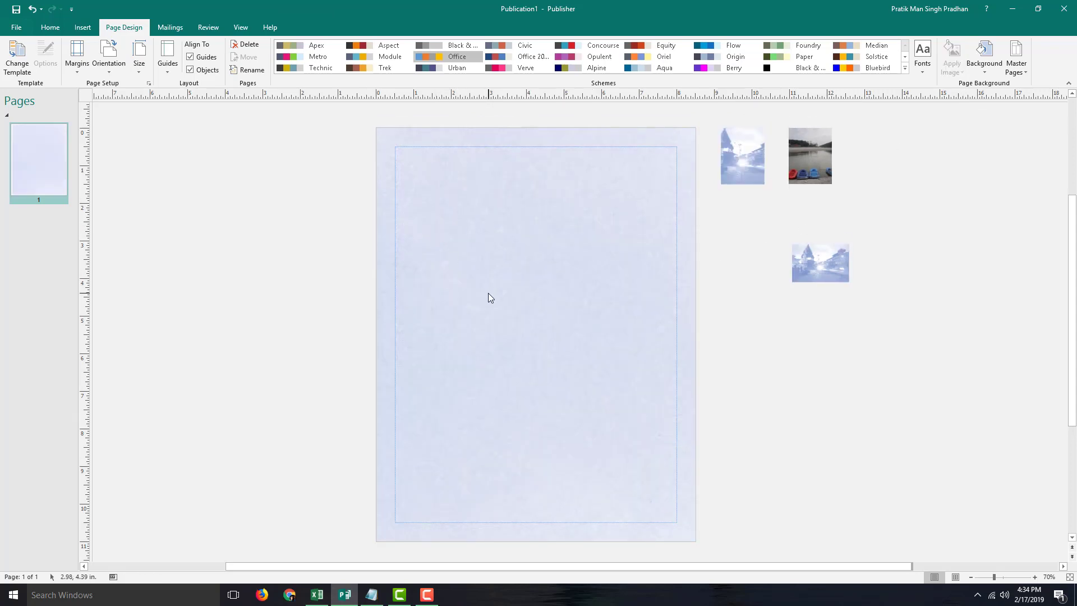
- Tile the first faded picture beside the page as the page background
scroll(488, 297, up, 1)
ctrl+scroll(488, 292, up, 3)
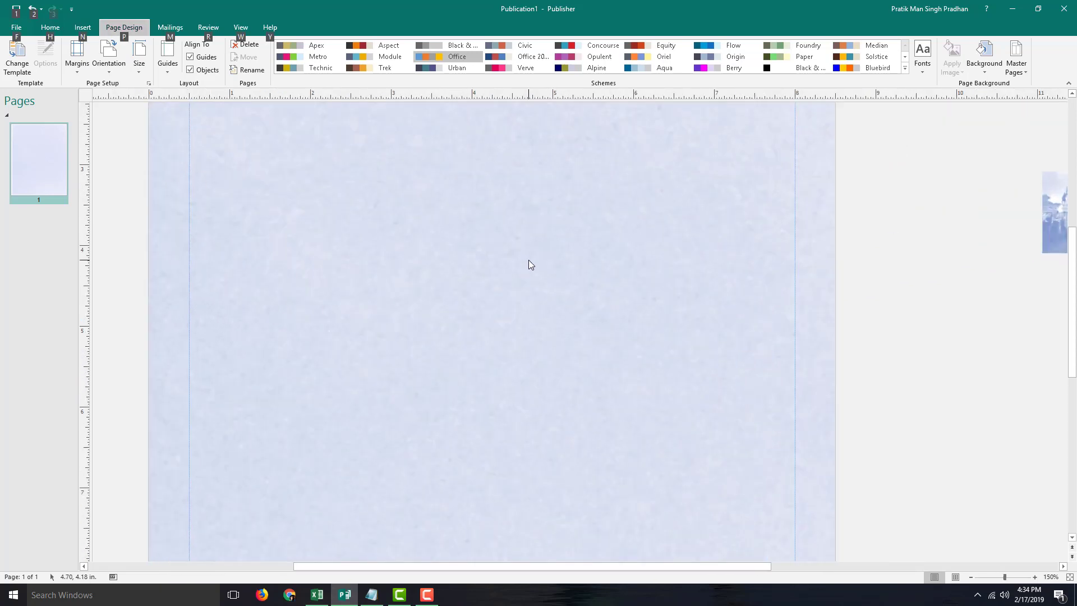
ctrl+scroll(528, 260, down, 5)
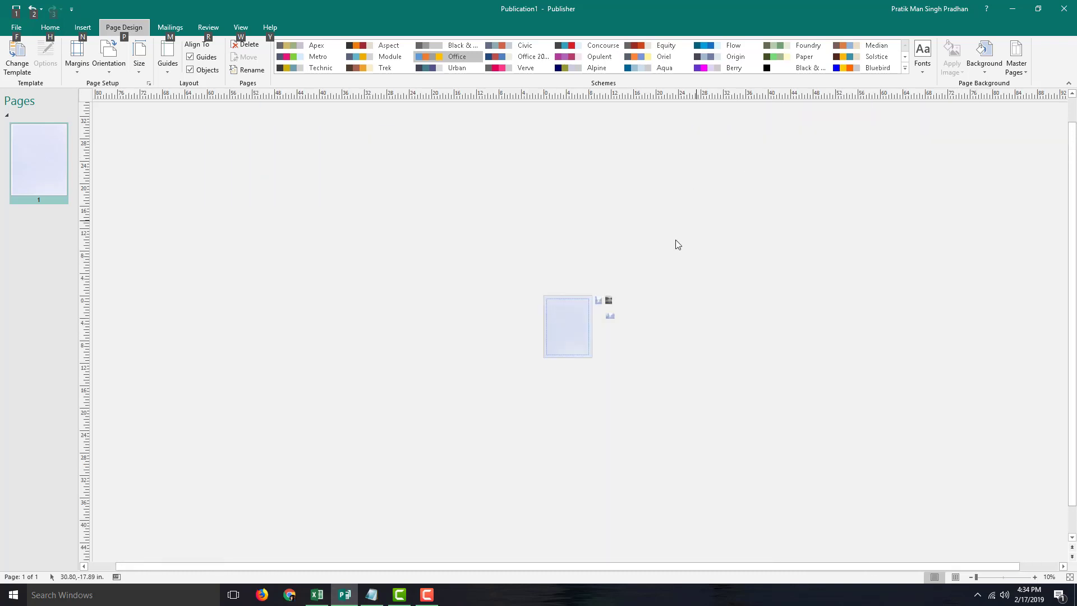
ctrl+scroll(570, 328, up, 3)
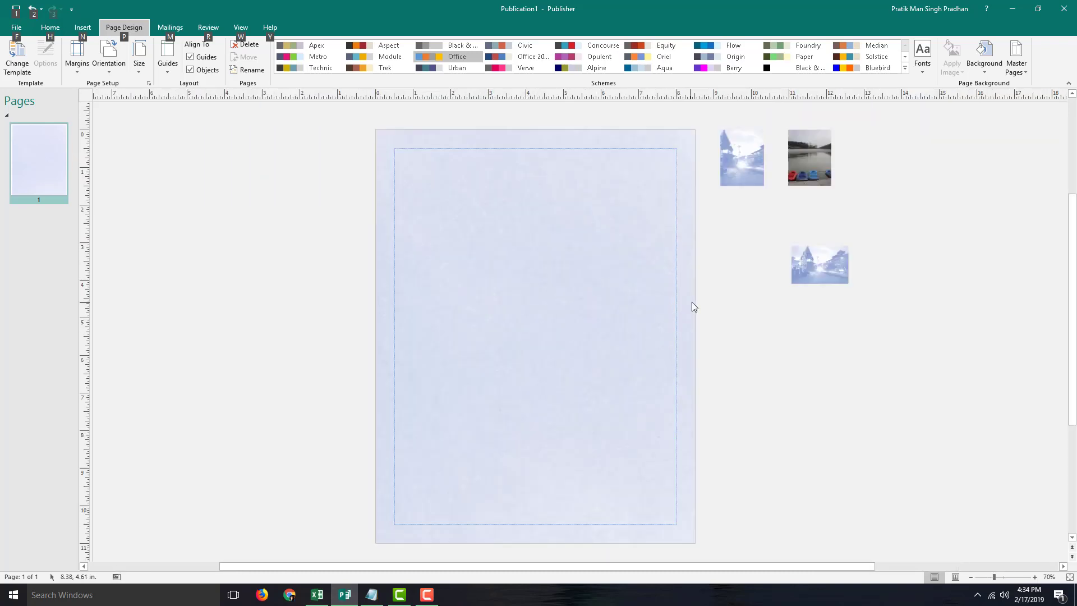
click(754, 169)
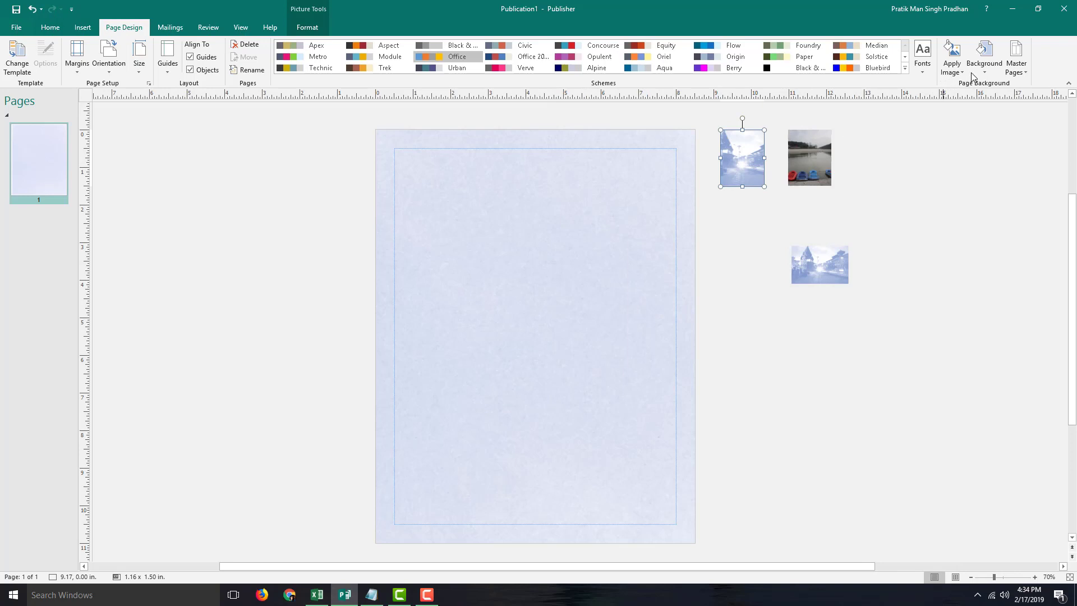
click(952, 66)
click(971, 103)
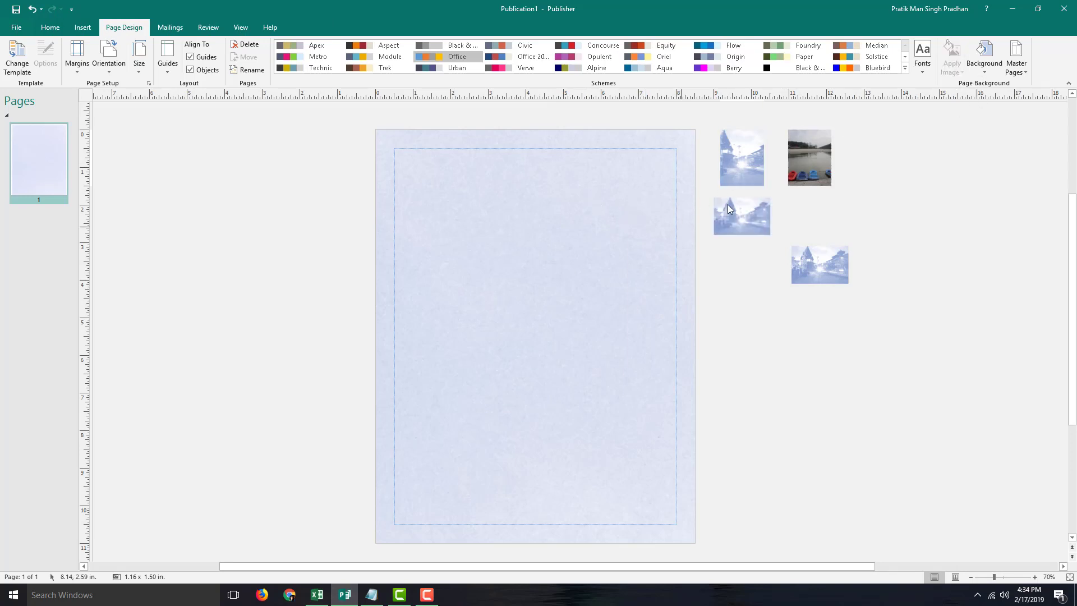
click(764, 171)
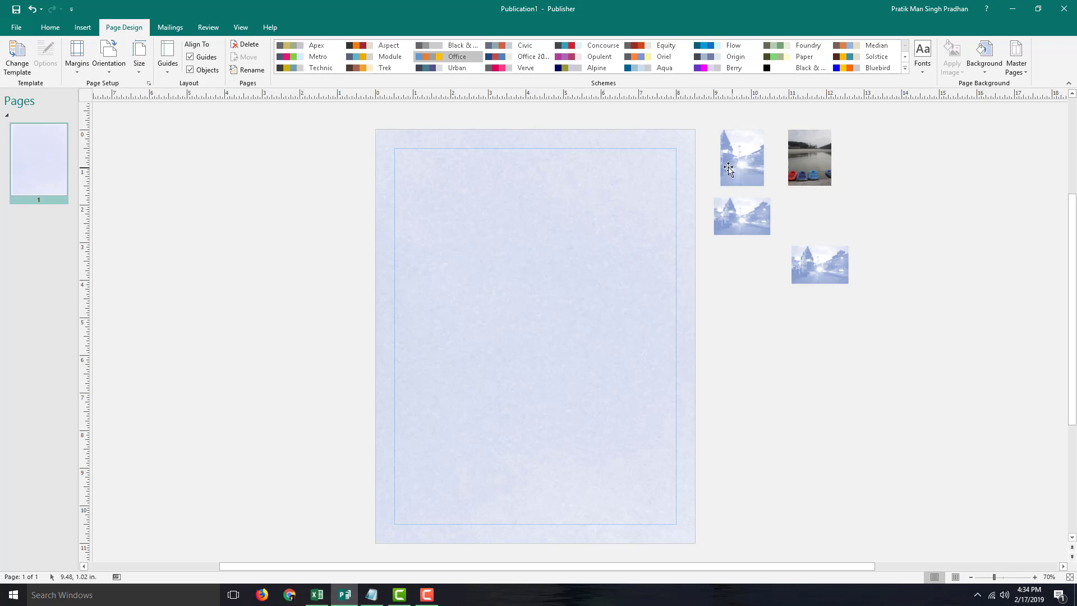
- In Format Background, set Offset X to 4 pt and pick the granite texture
click(979, 73)
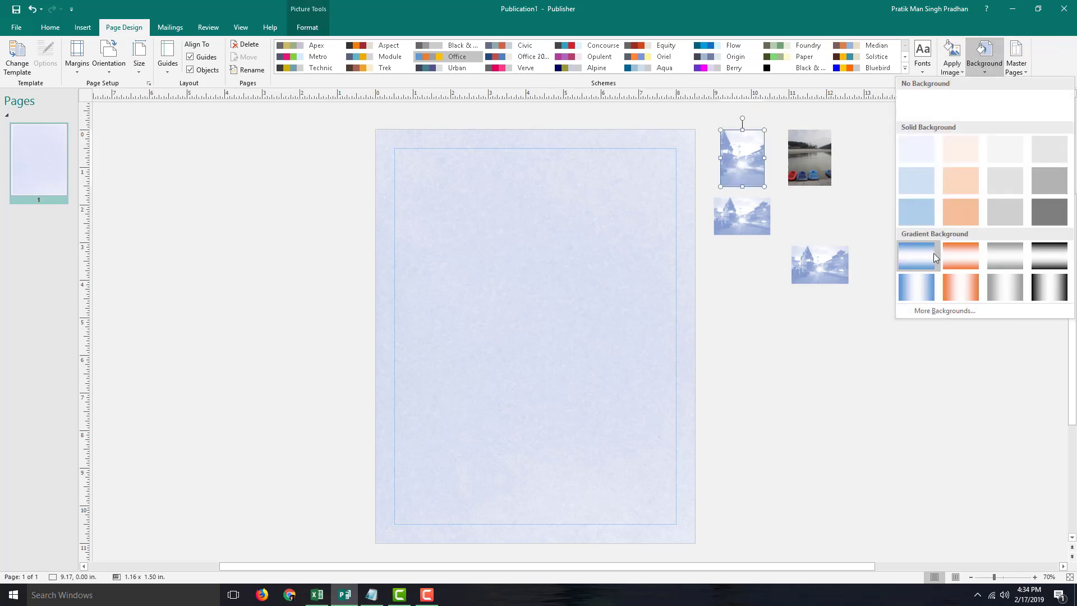
click(920, 310)
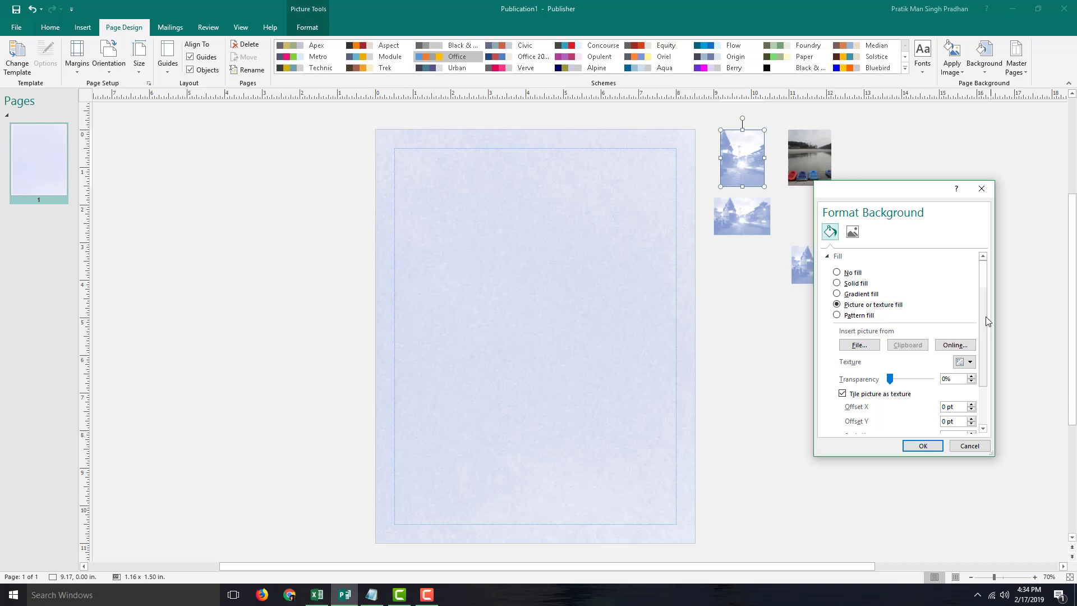
scroll(986, 321, down, 2)
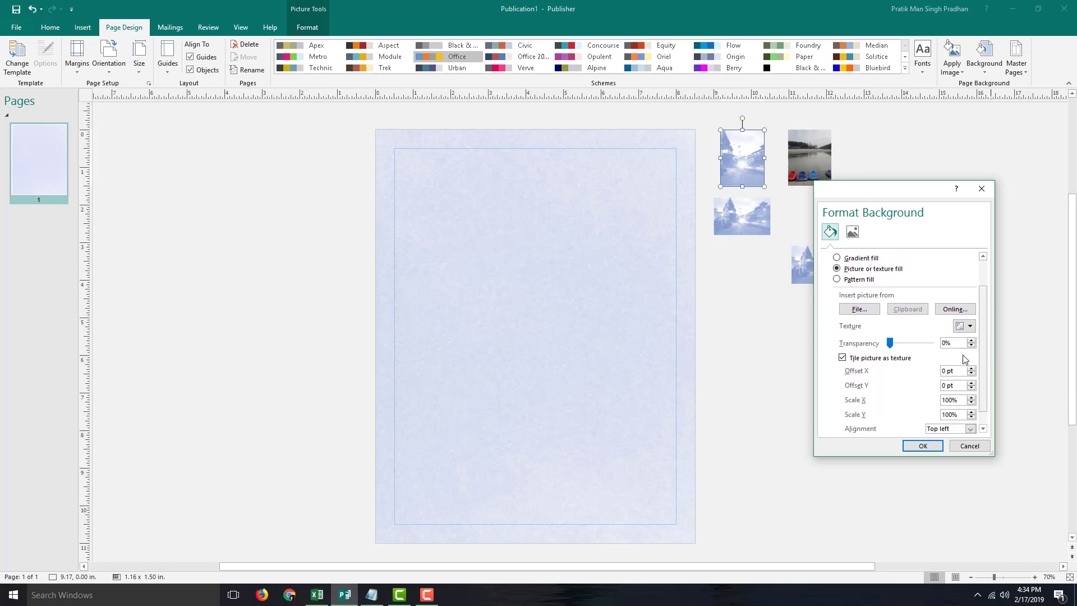
click(972, 370)
click(972, 370)
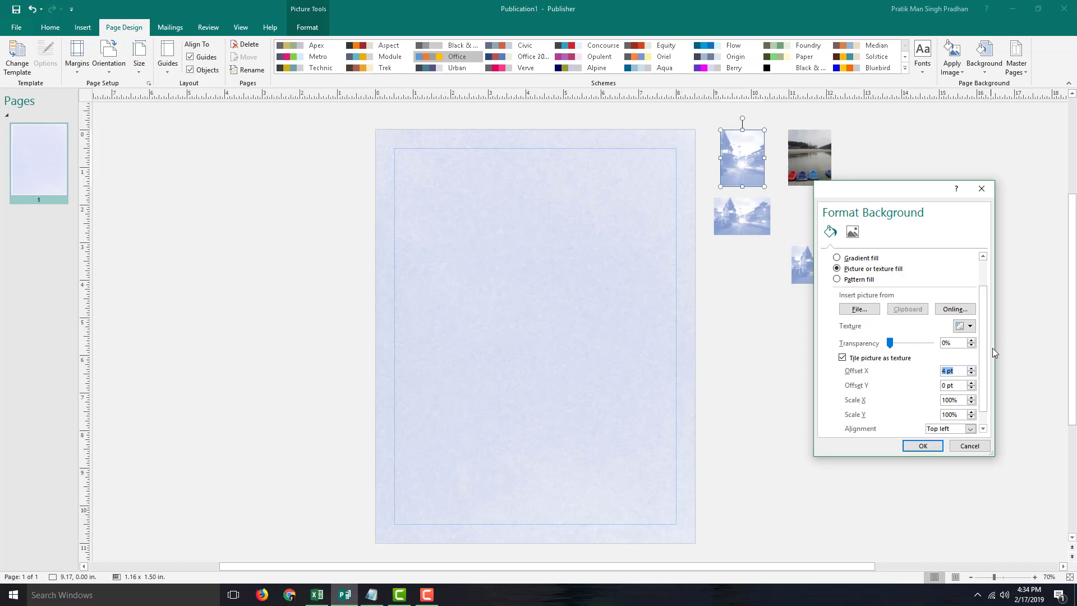
click(969, 326)
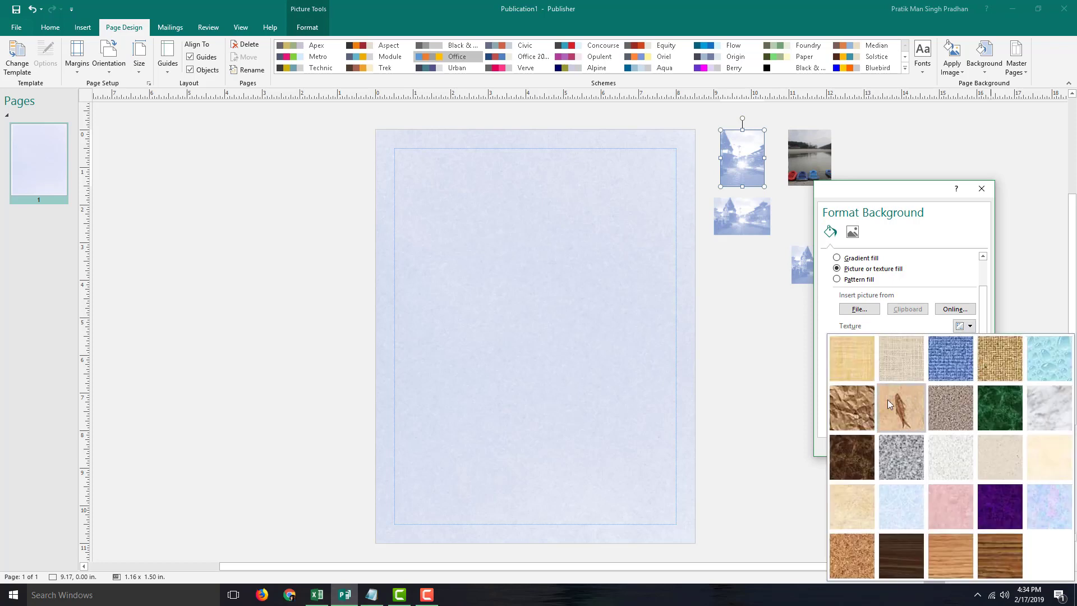
key(Escape)
click(970, 326)
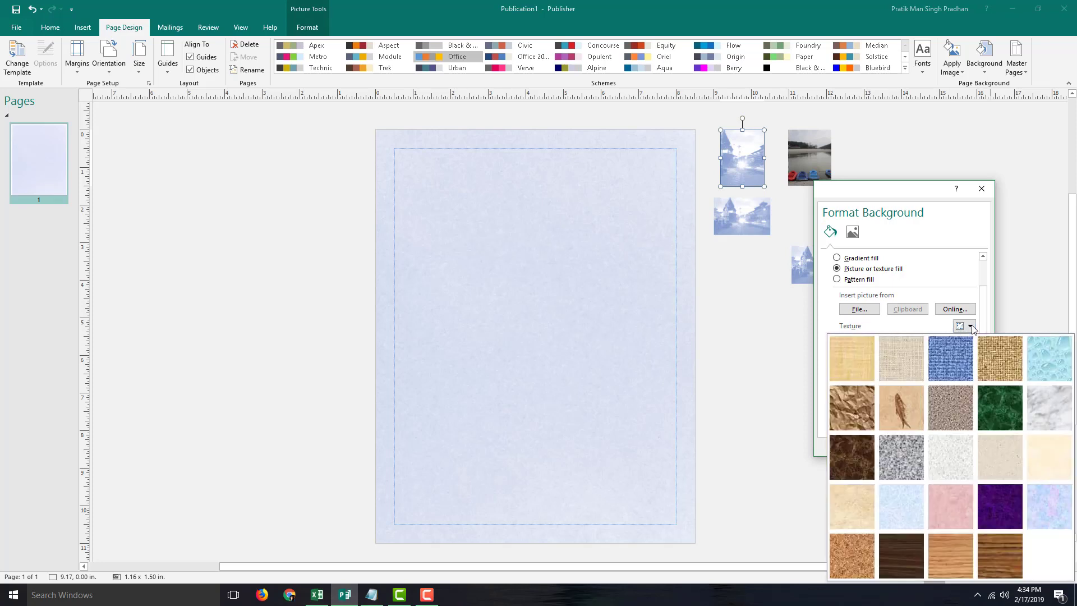
click(901, 456)
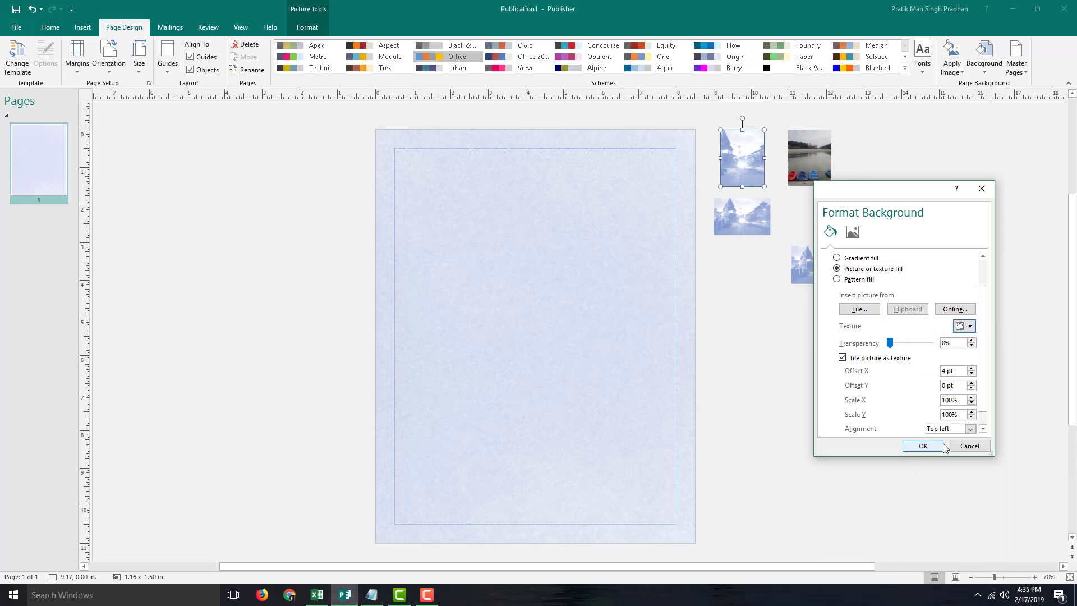
click(922, 445)
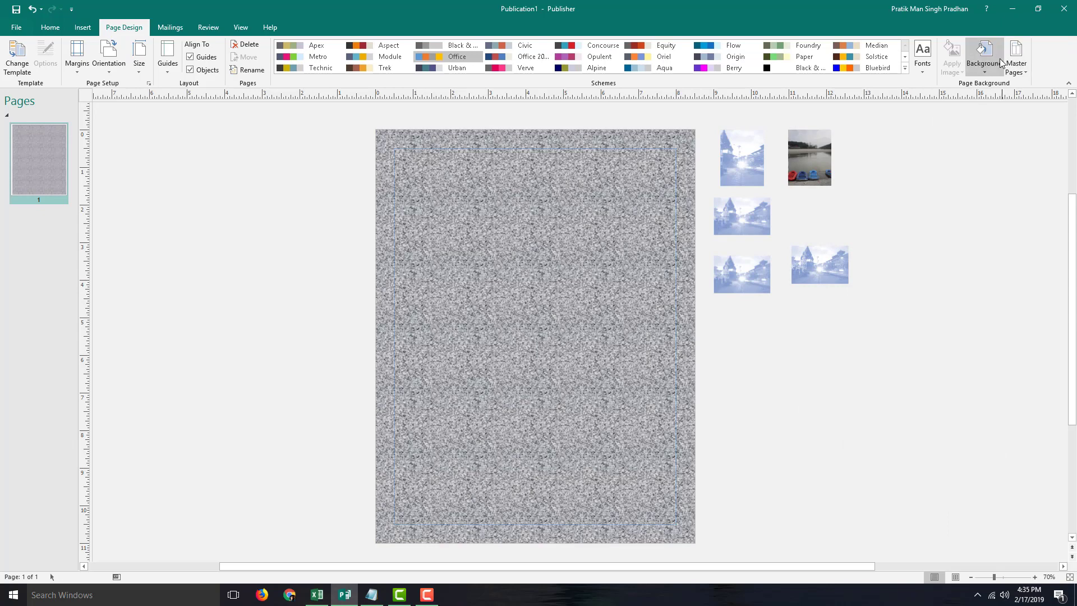
- Stretch the lake photo to fill the page background in place of the granite texture
click(813, 157)
click(951, 67)
click(964, 94)
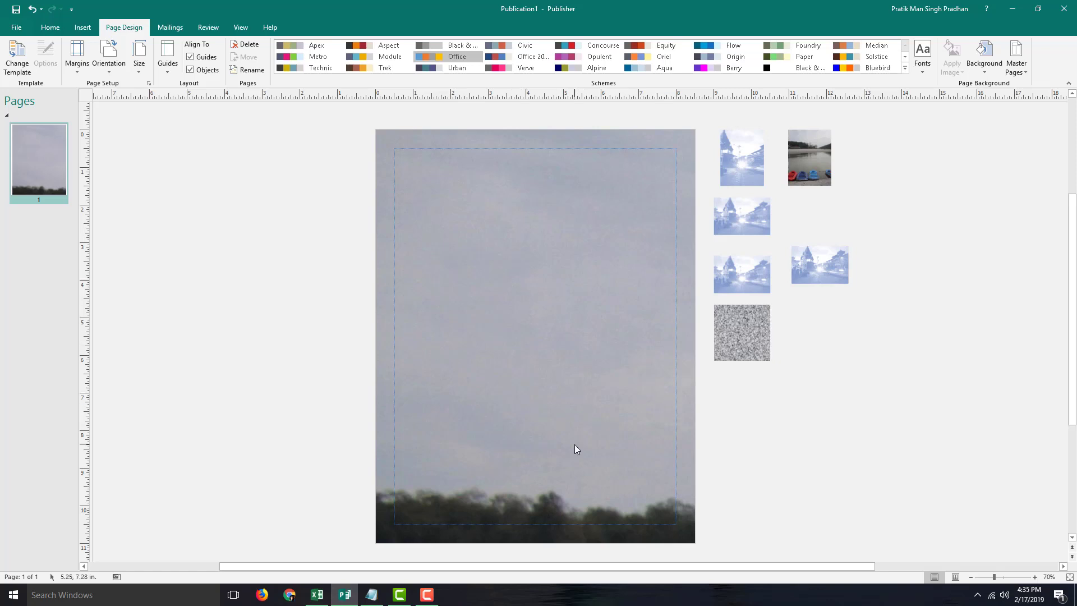
click(87, 28)
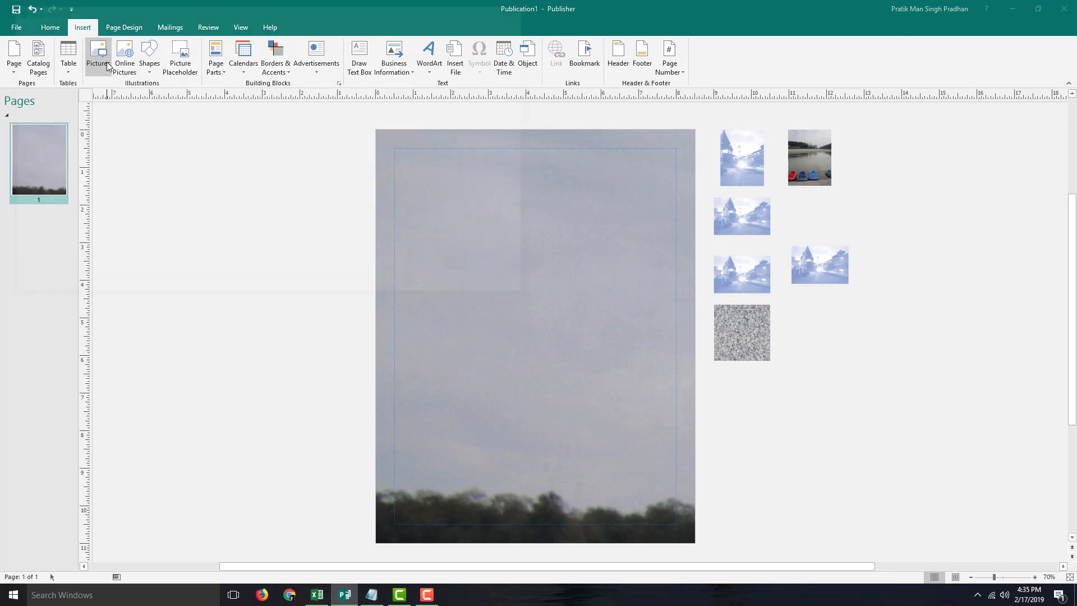
- Insert the cartoon character picture and move it into the scratch area beside the page
click(99, 55)
double_click(128, 91)
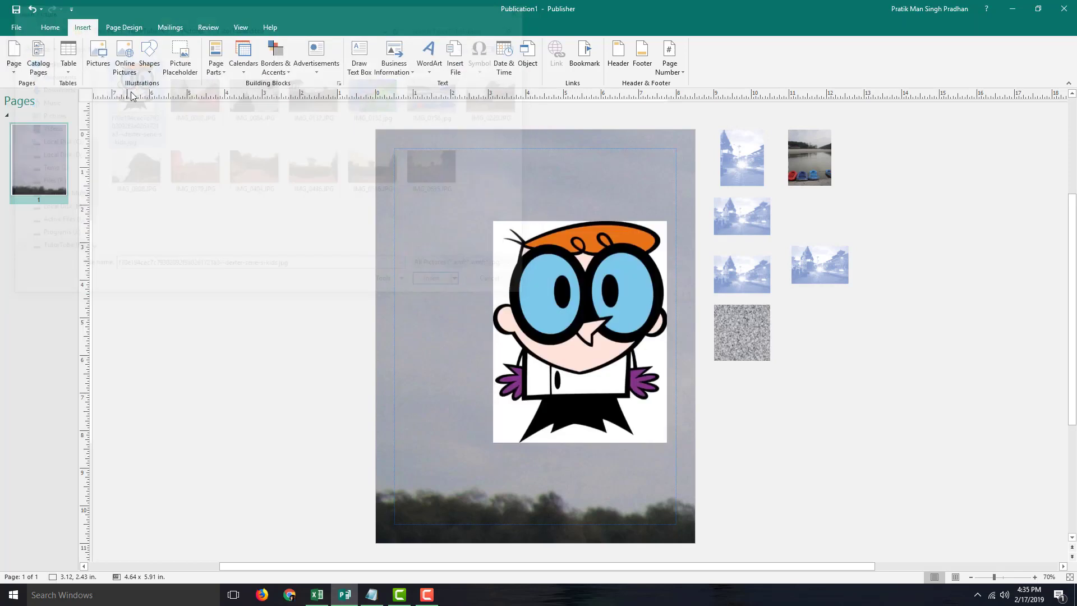
drag(538, 277, 904, 373)
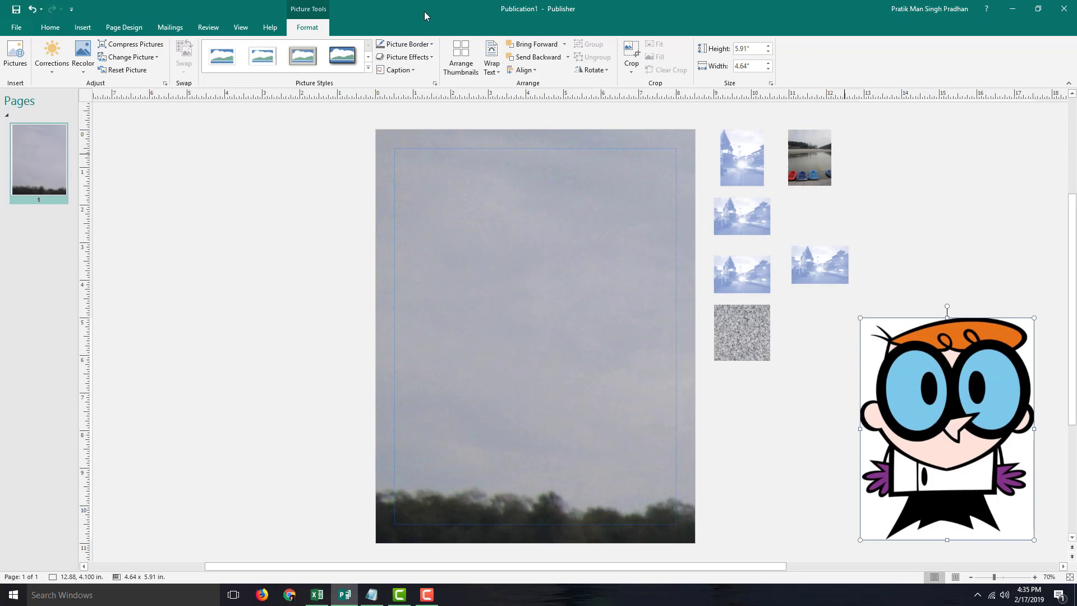
- Tile the cartoon picture as the page background, replacing the river photo
click(87, 29)
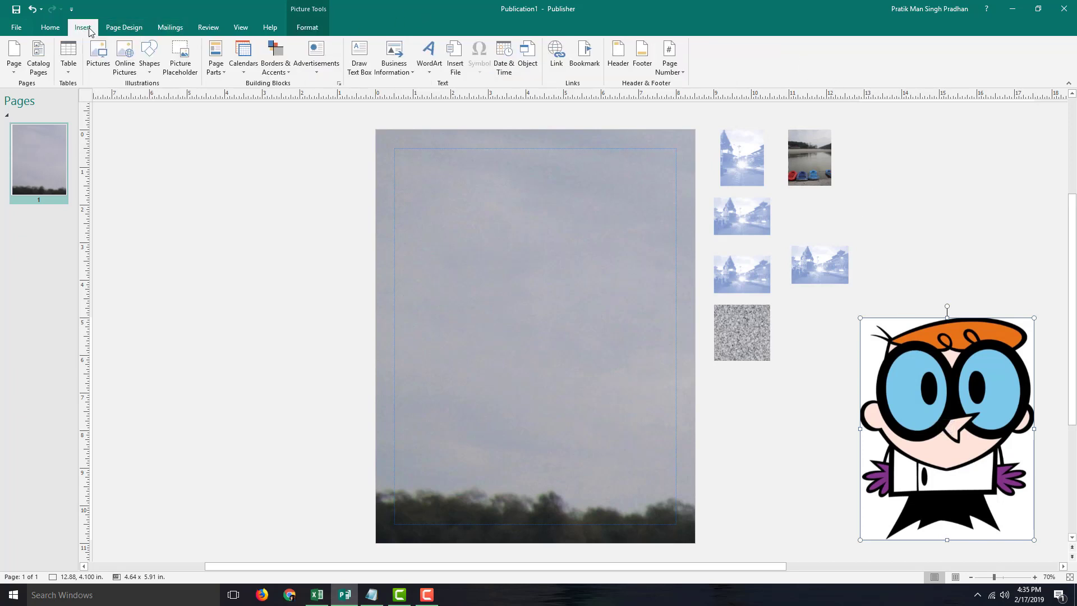
click(129, 31)
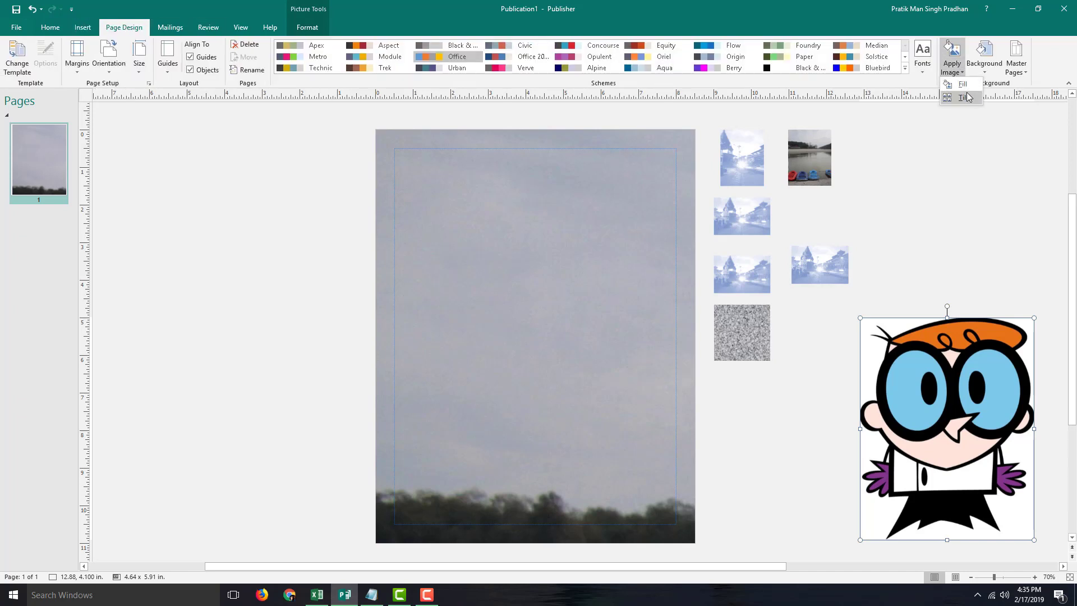
click(966, 101)
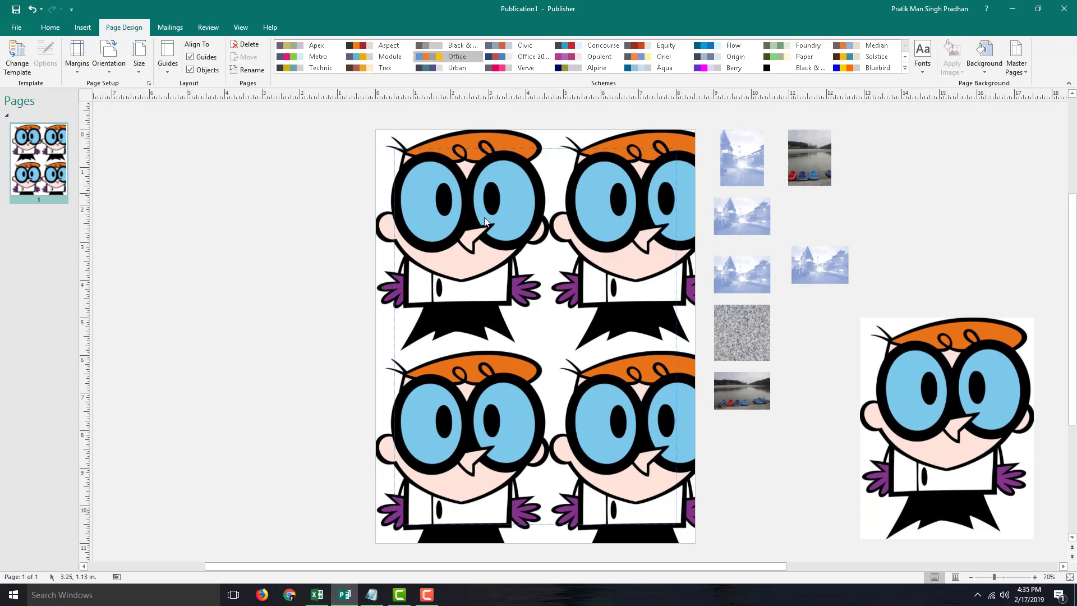